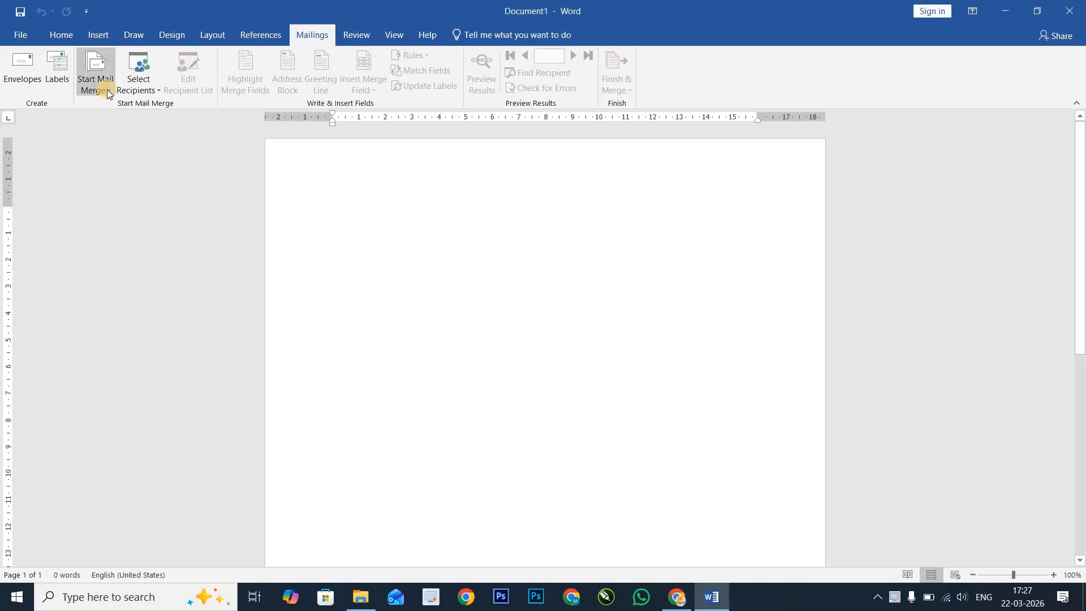
- Start a Letters mail merge and bring up the Select Recipients options
click(108, 90)
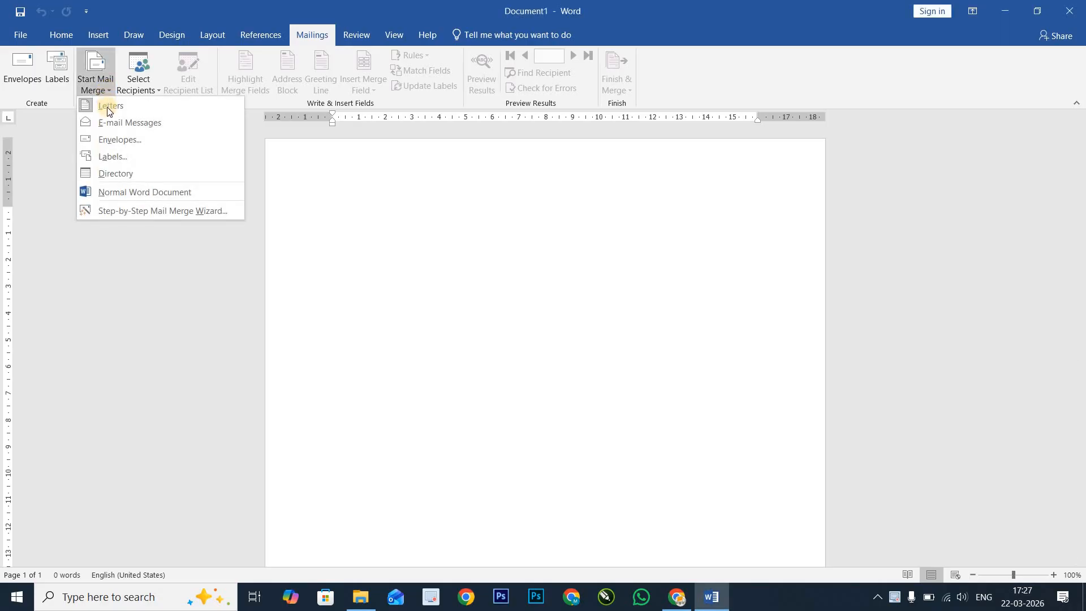
click(317, 187)
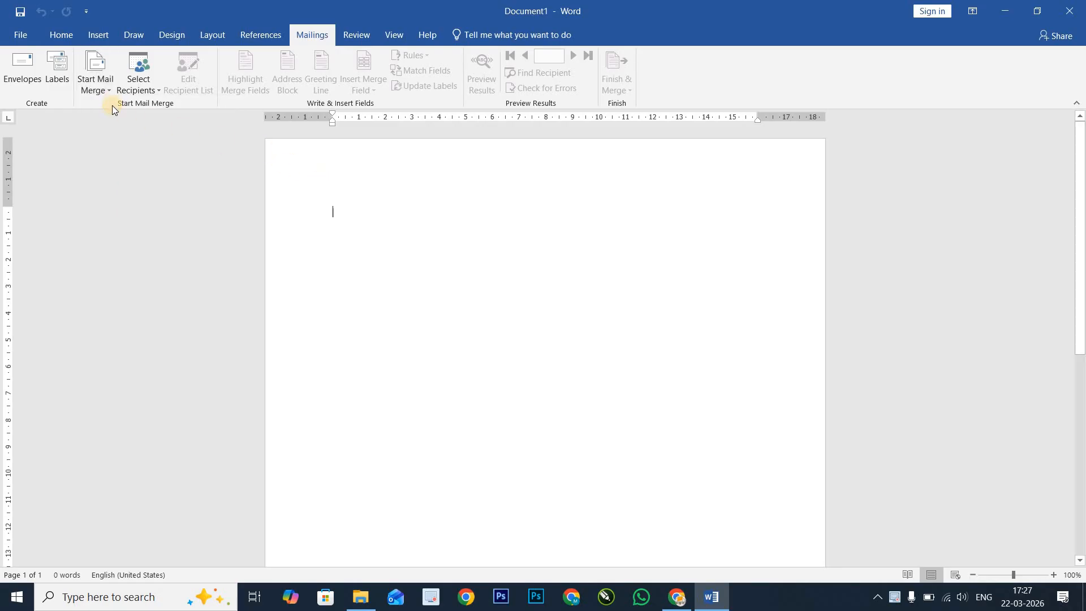
click(95, 85)
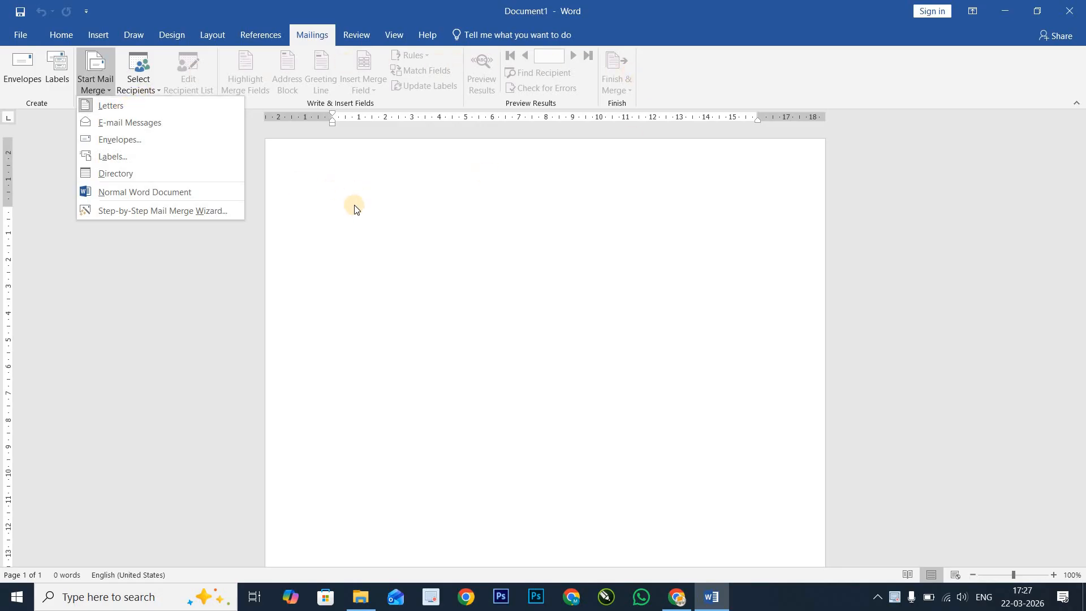
click(344, 198)
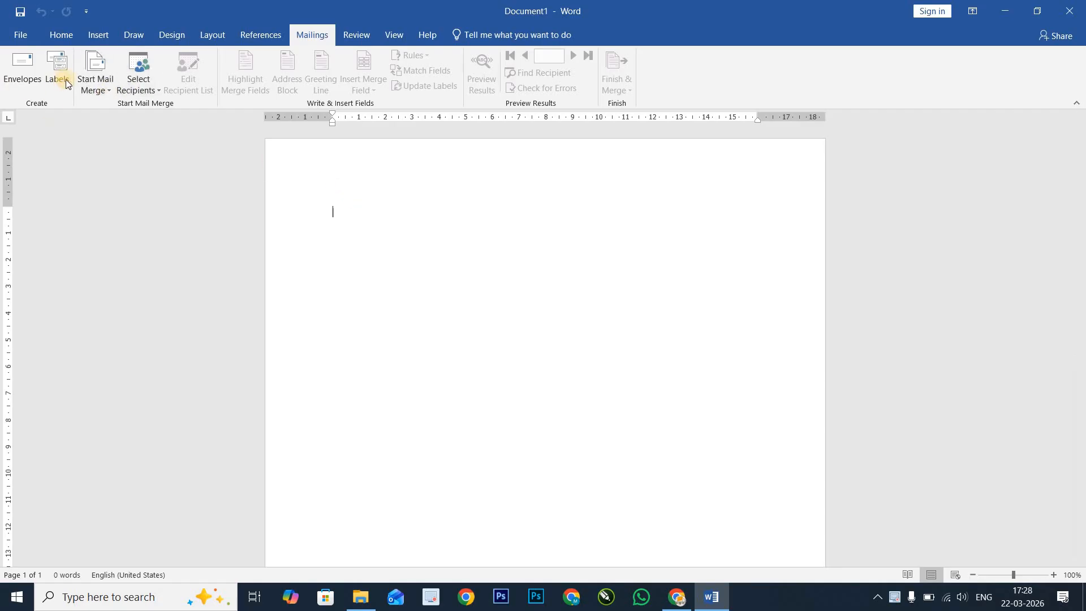
click(96, 85)
click(111, 106)
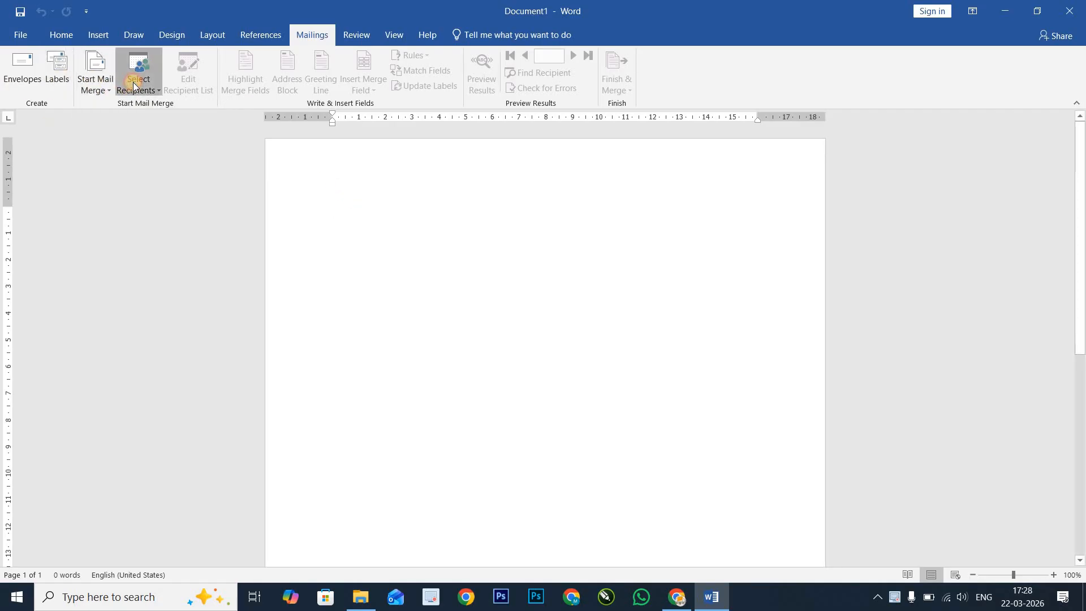
click(133, 83)
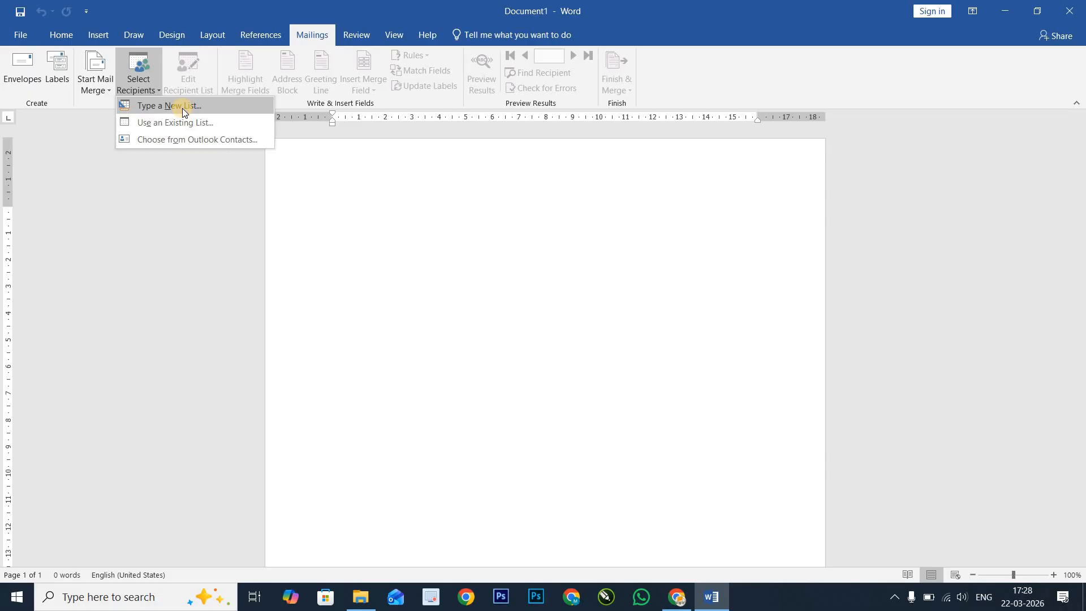
- Begin a new address list, customize its columns, and delete the Title field
click(183, 111)
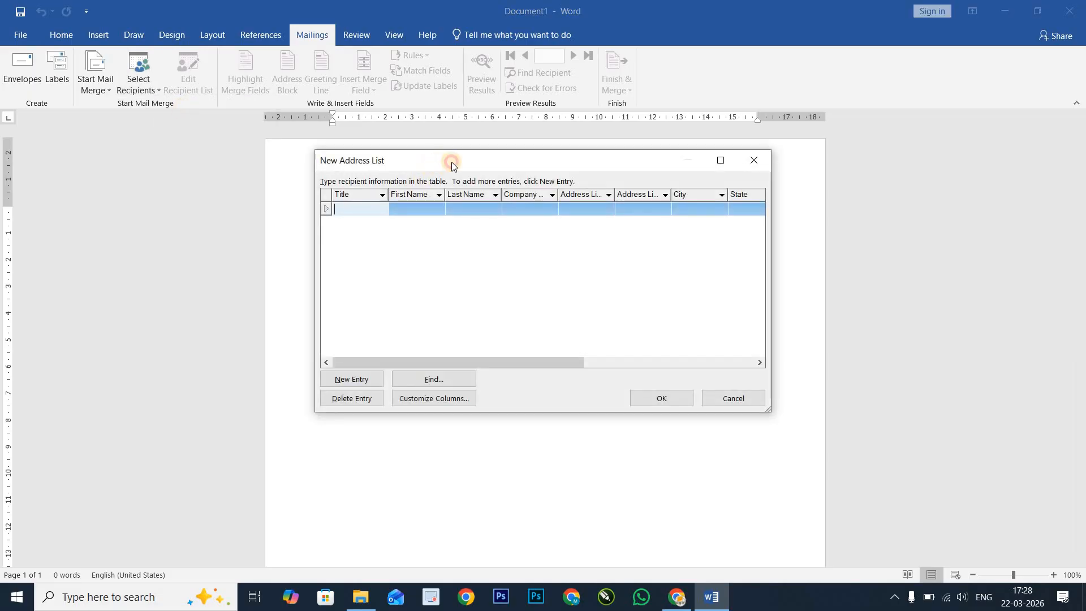
drag(452, 164, 477, 165)
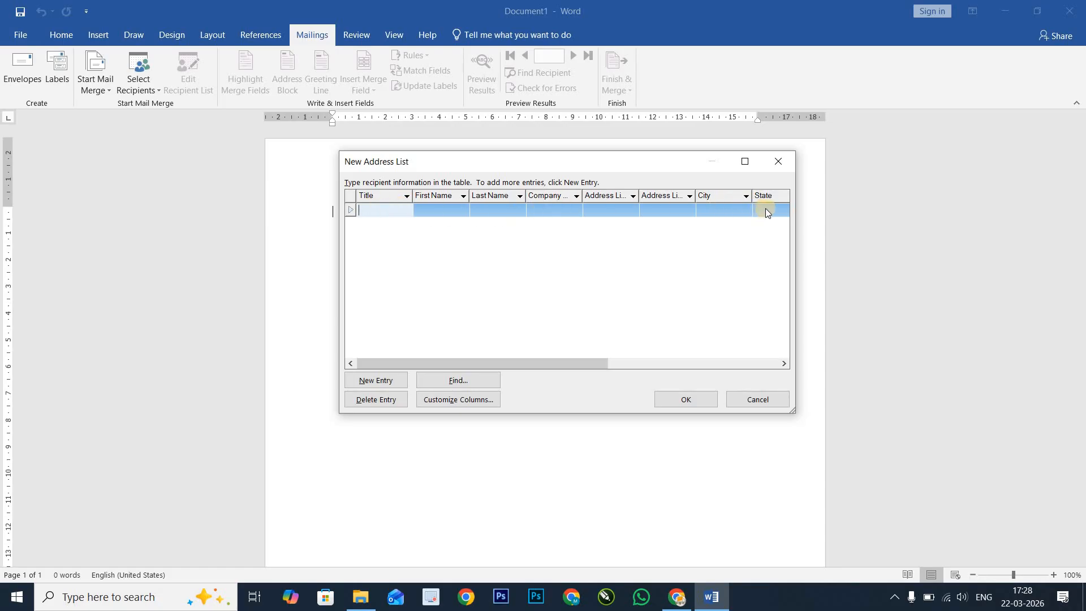
drag(528, 362, 368, 362)
click(460, 399)
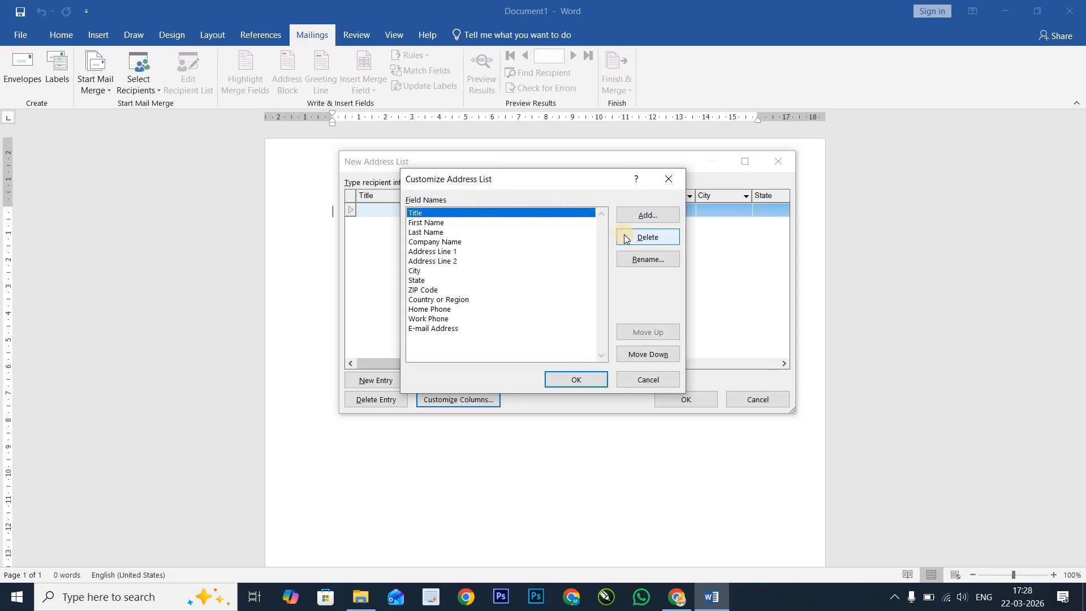
drag(527, 183, 558, 131)
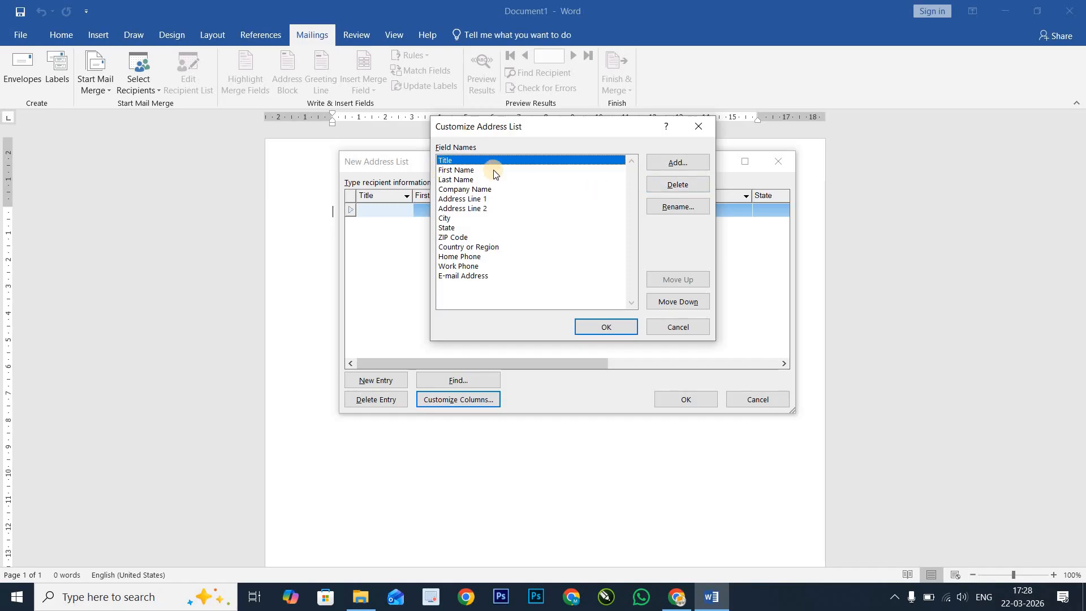
drag(531, 127, 513, 159)
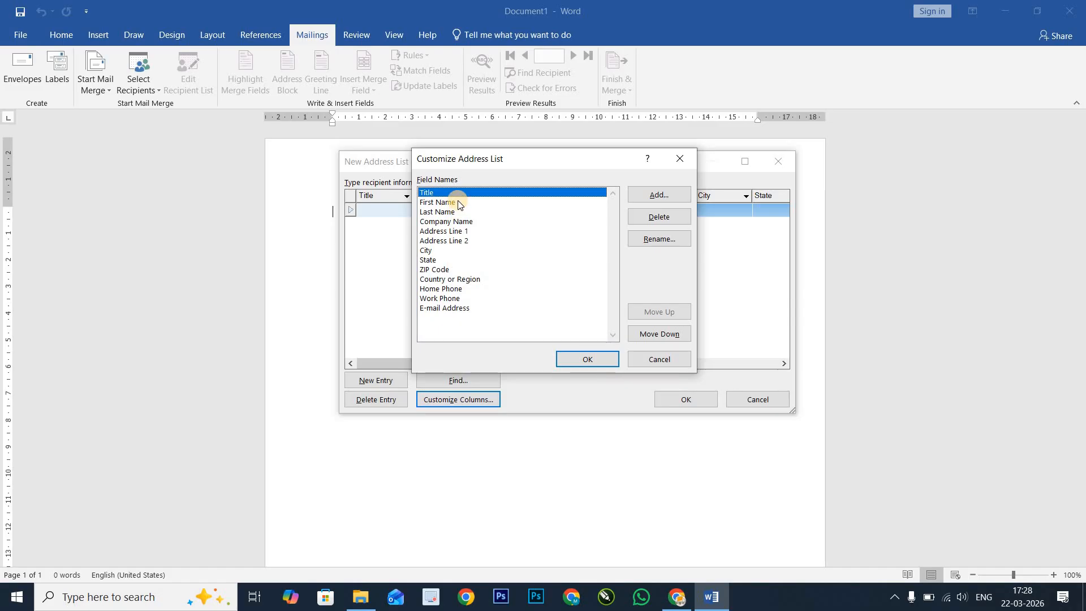
key(alt+d)
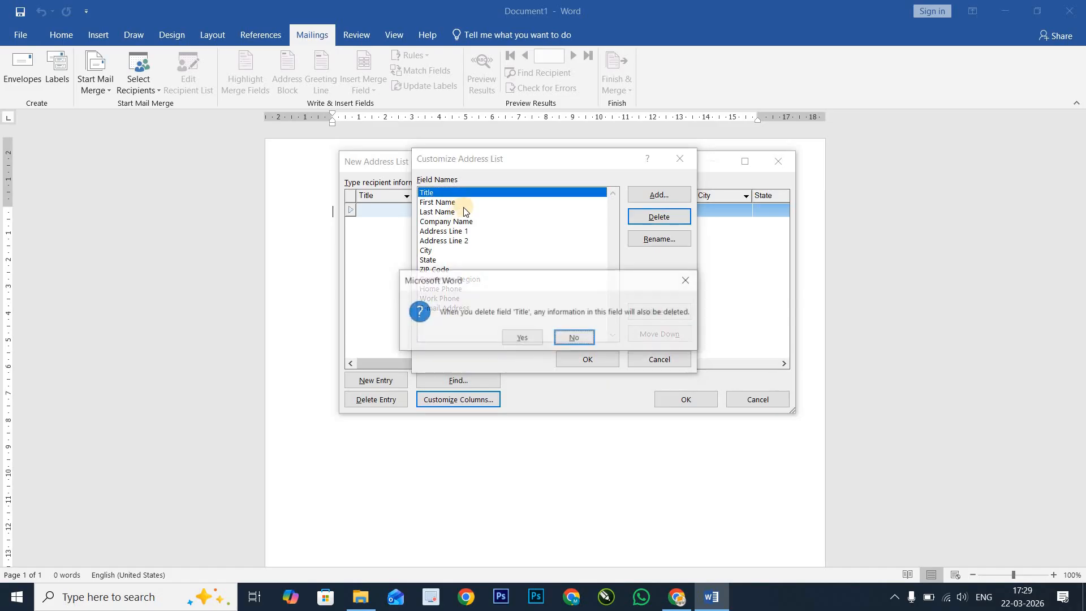
- Delete Title, First Name and all other fields except Work Phone and E-mail Address
click(516, 337)
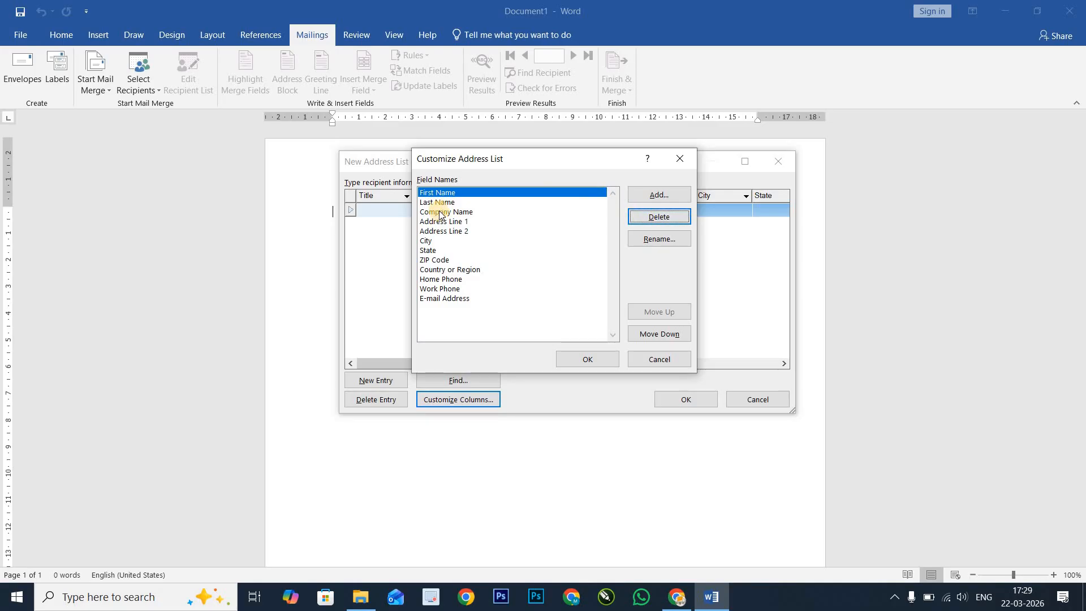
key(alt+d)
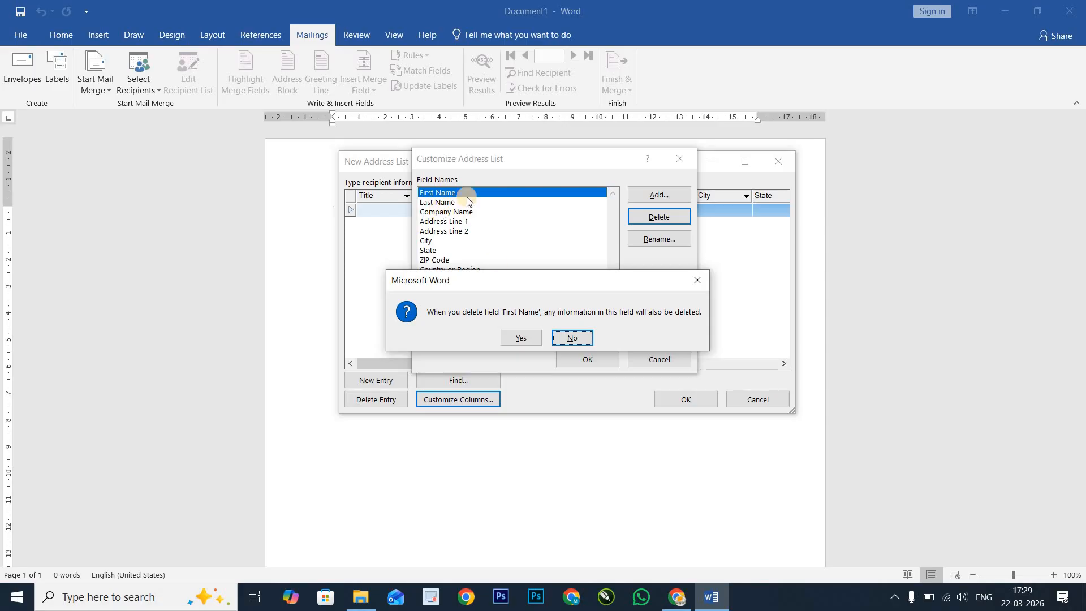
click(519, 338)
key(alt+d)
key(y)
key(alt+d)
key(y)
key(alt+d)
key(y)
key(alt+d)
key(y)
key(alt+d)
key(y)
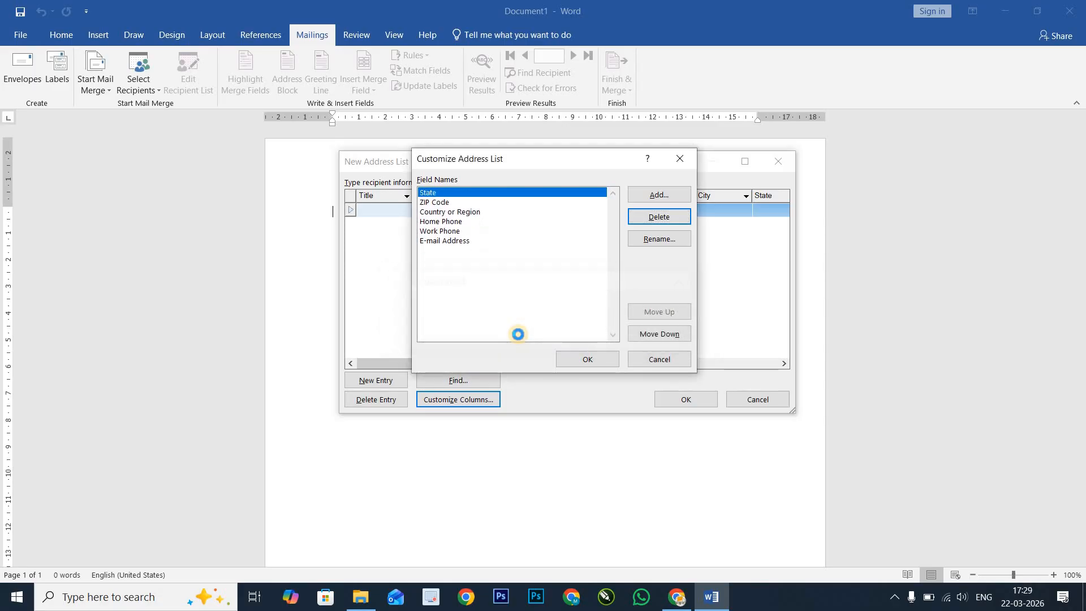
key(alt+d)
key(y)
key(alt+d)
key(y)
key(alt+d)
key(y)
key(alt+d)
key(y)
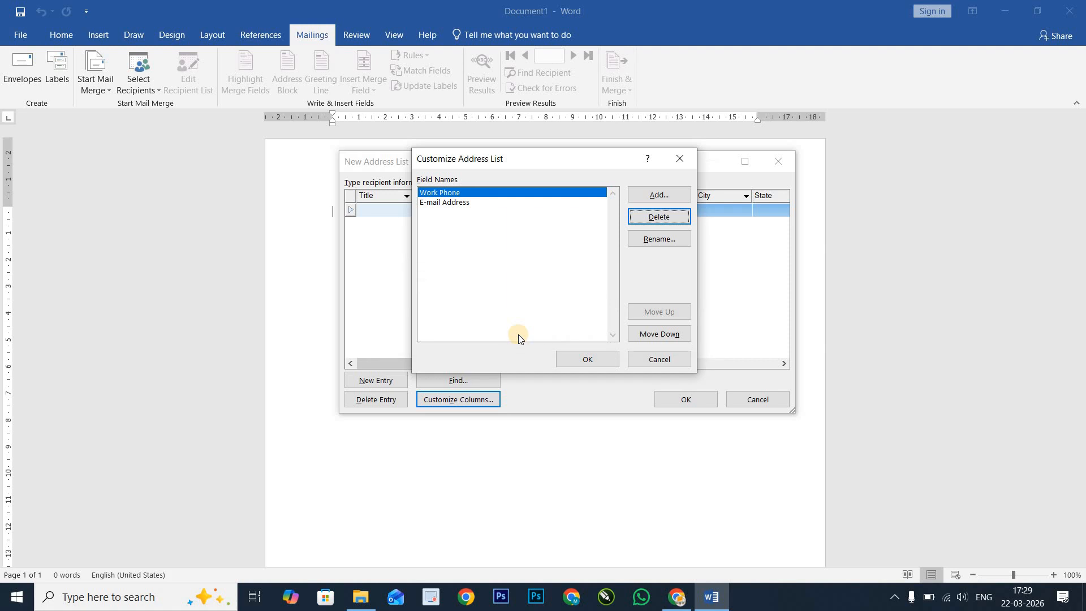
- Rename the Work Phone field to Phone
key(alt+r)
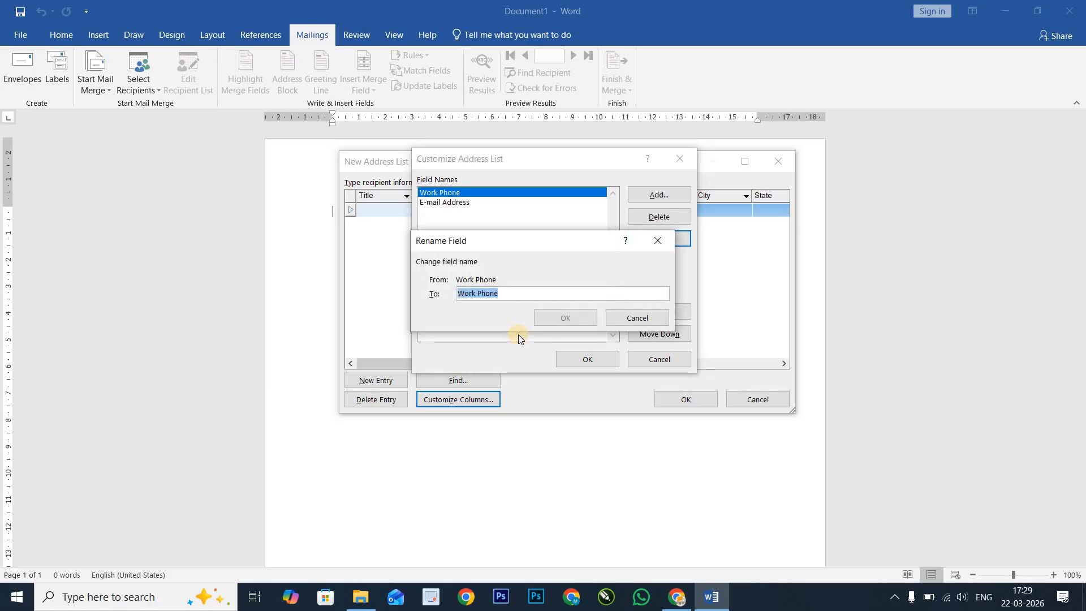
key(Home)
key(Delete)
key(Delete)
key(Delete)
key(Delete)
key(Delete)
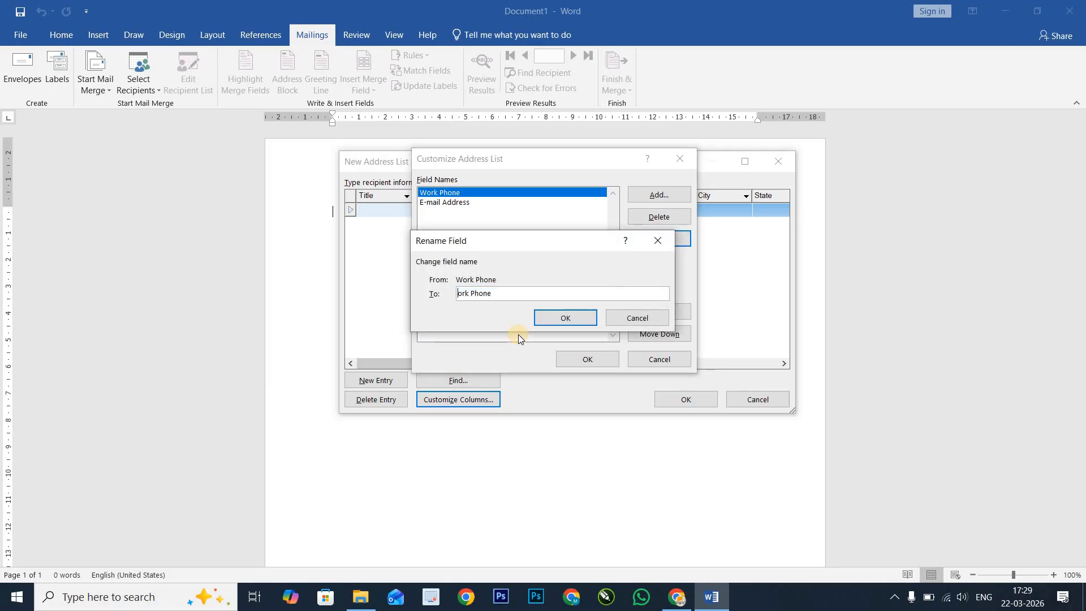
key(Return)
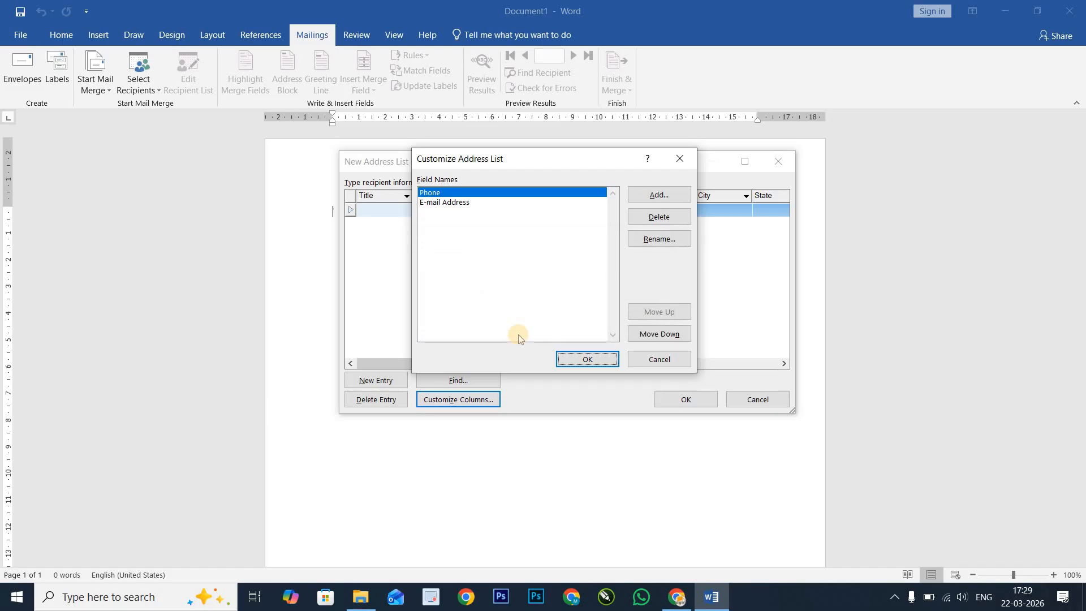
key(alt+a)
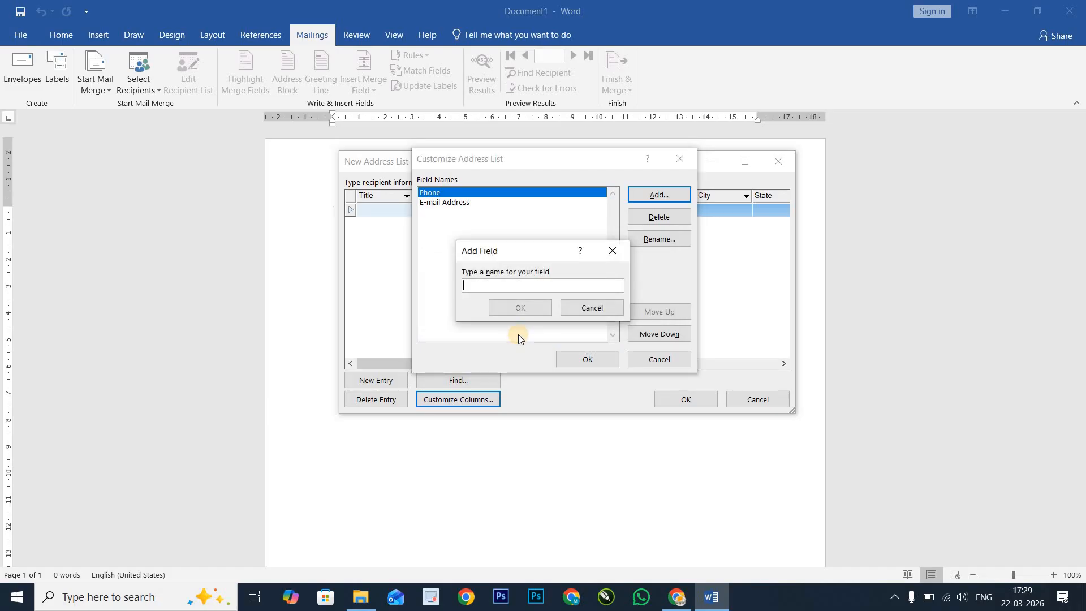
- Add Name, Address and City fields to the address list
text(Name)
key(Return)
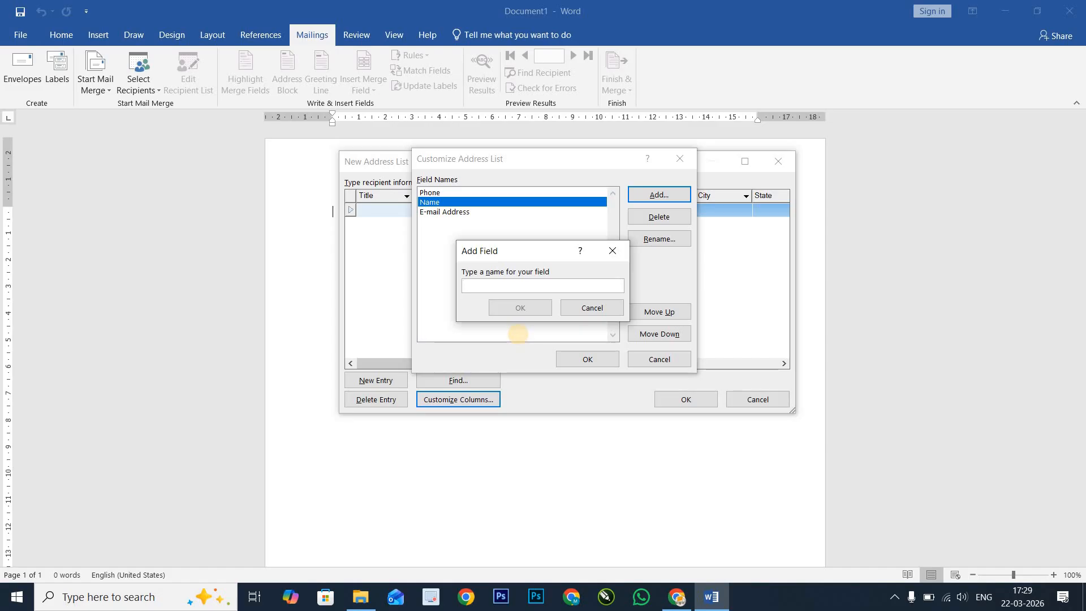
text(Address)
key(Return)
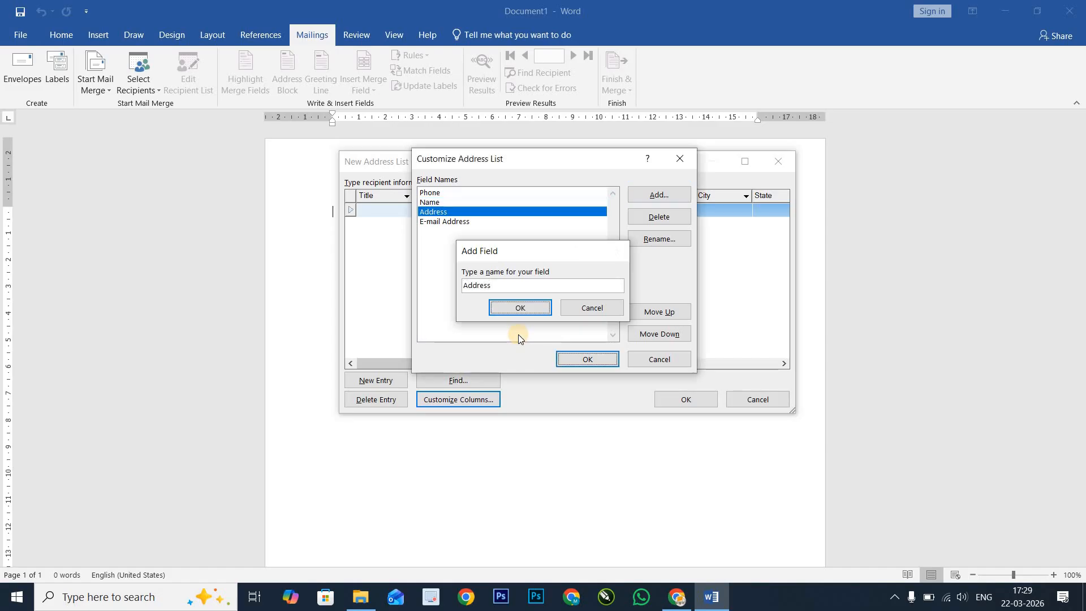
key(Return)
text(City)
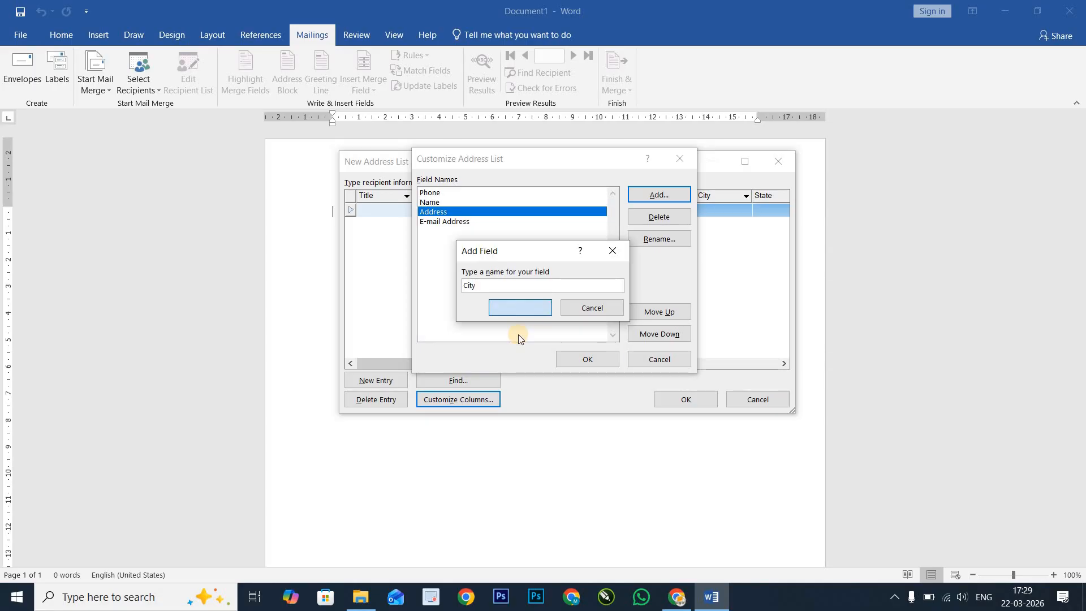
key(Return)
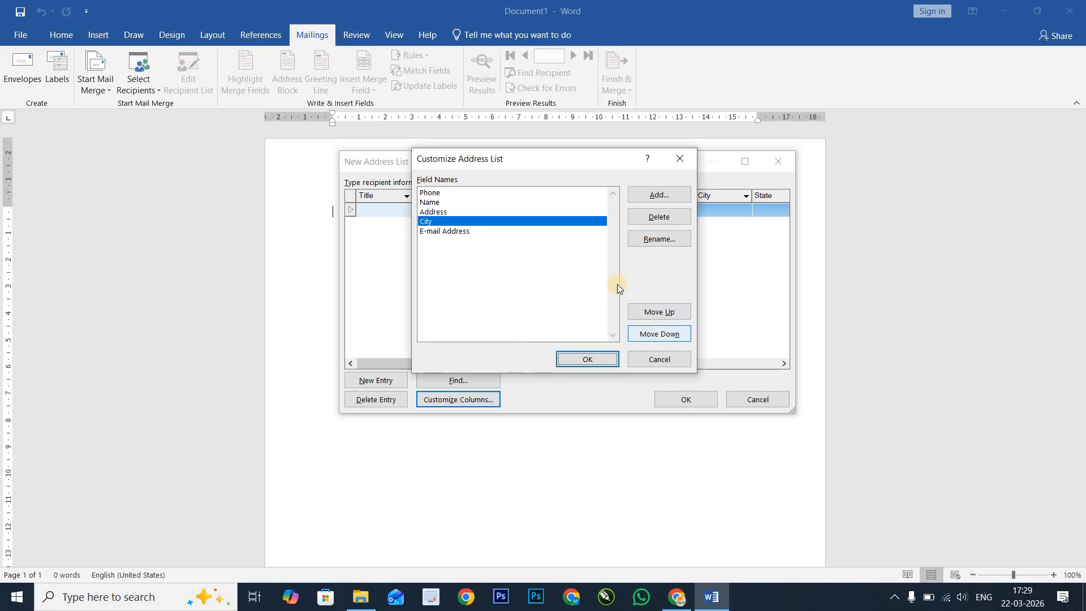
- Reorder the columns to Name, Phone, E-mail Address, Address, City and apply
click(441, 205)
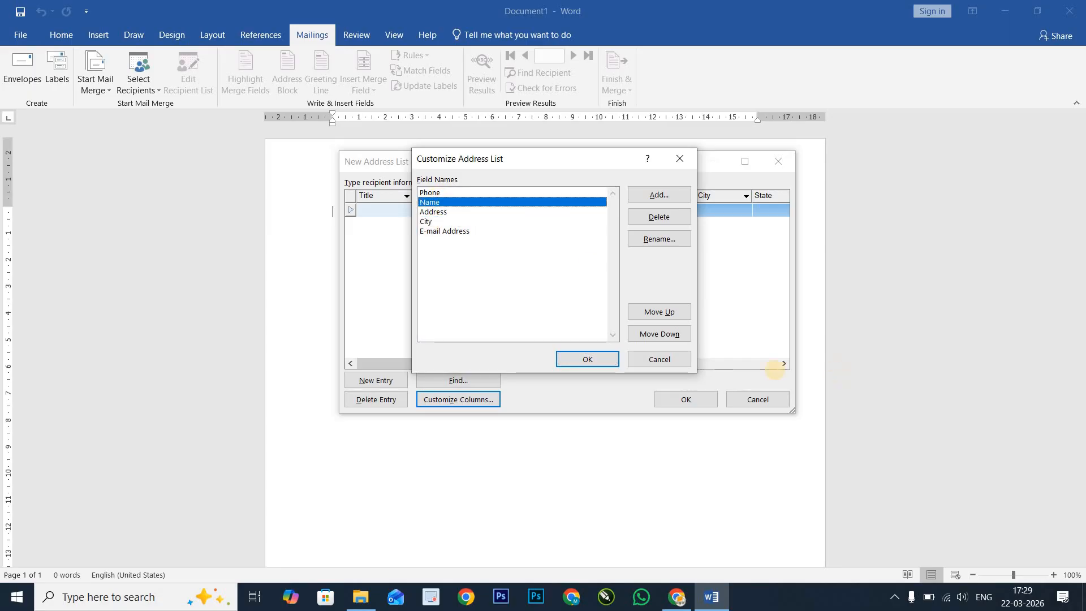
click(660, 312)
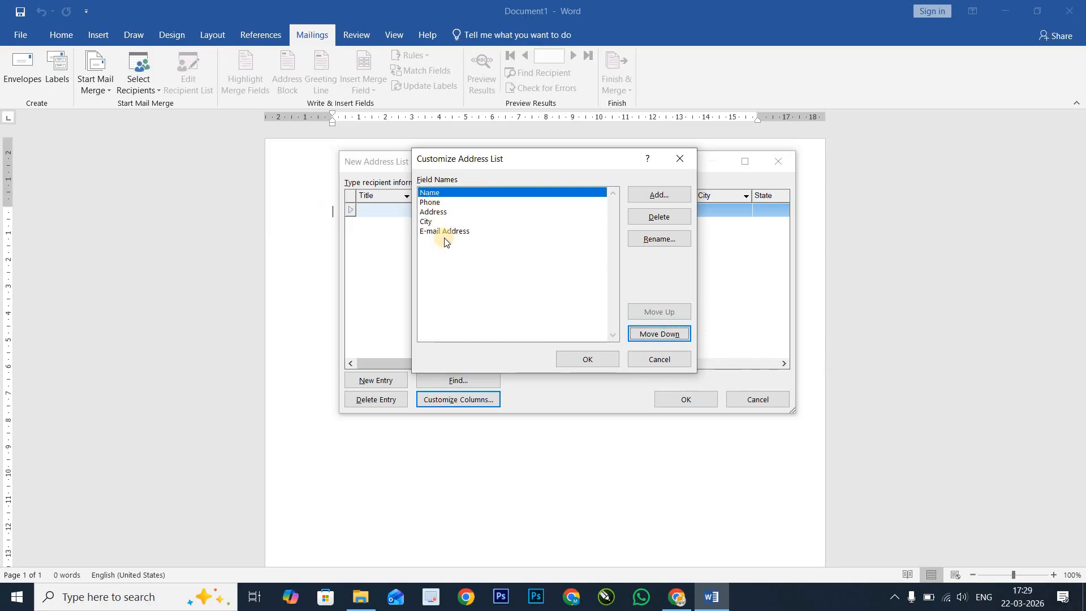
click(535, 281)
click(651, 312)
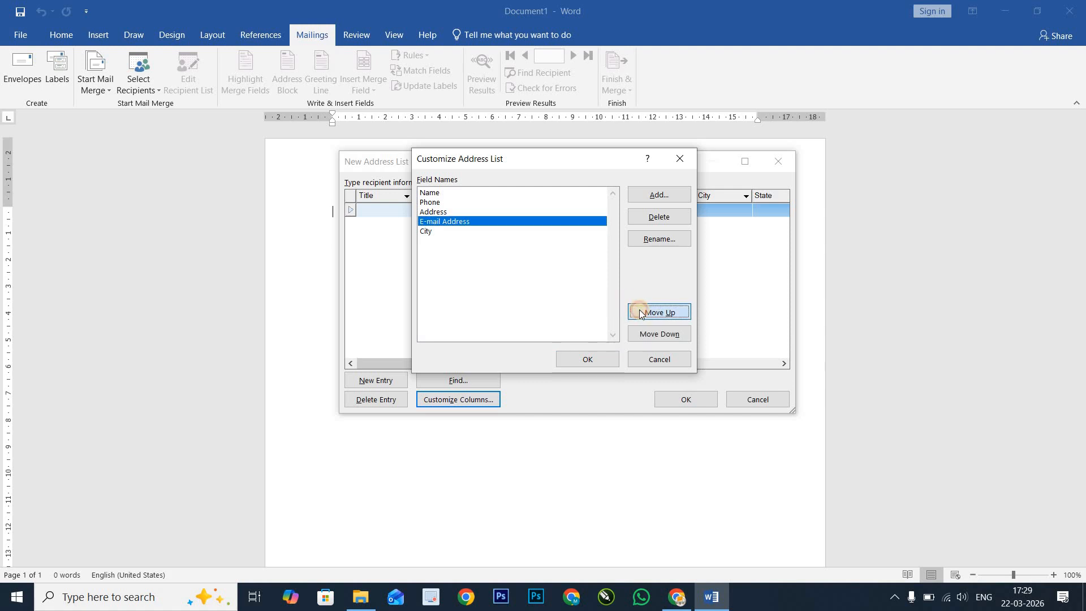
click(651, 312)
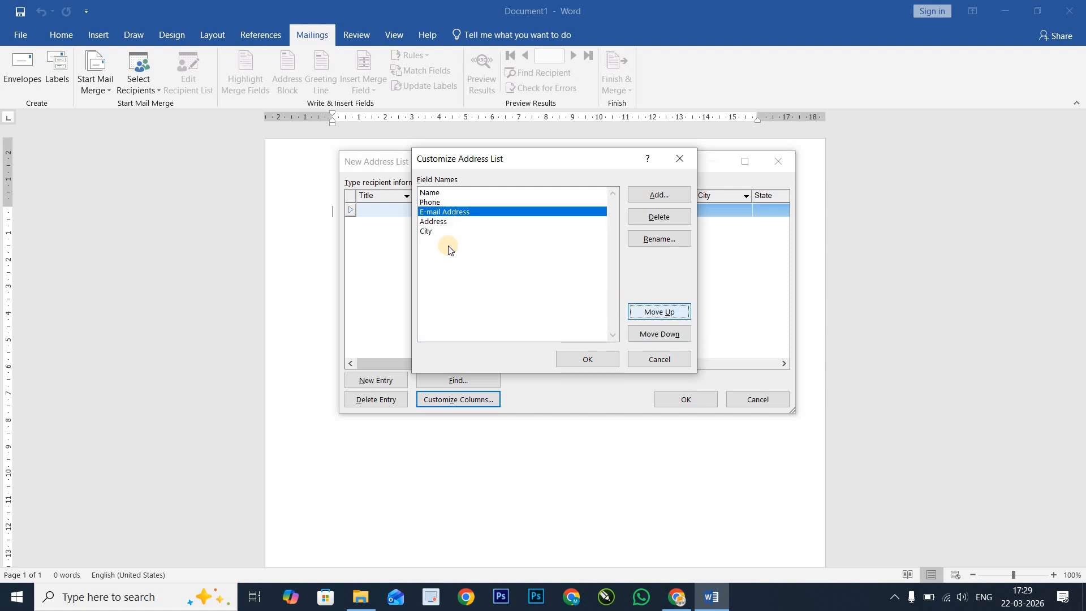
click(597, 363)
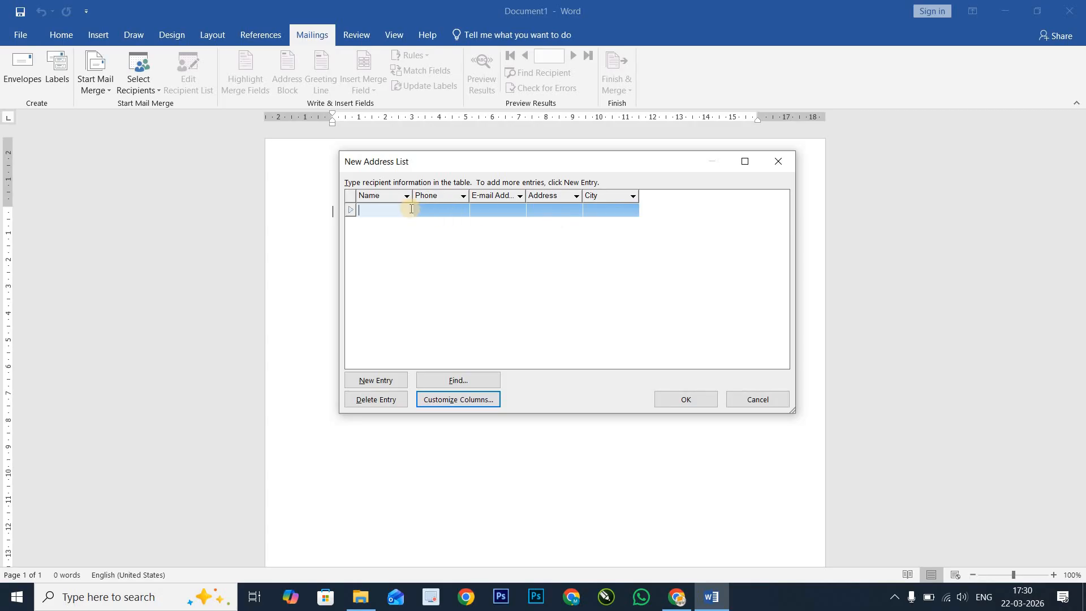
- Enter the first recipient's name, phone number, e-mail, street address and city
click(362, 211)
text(Amit)
click(413, 211)
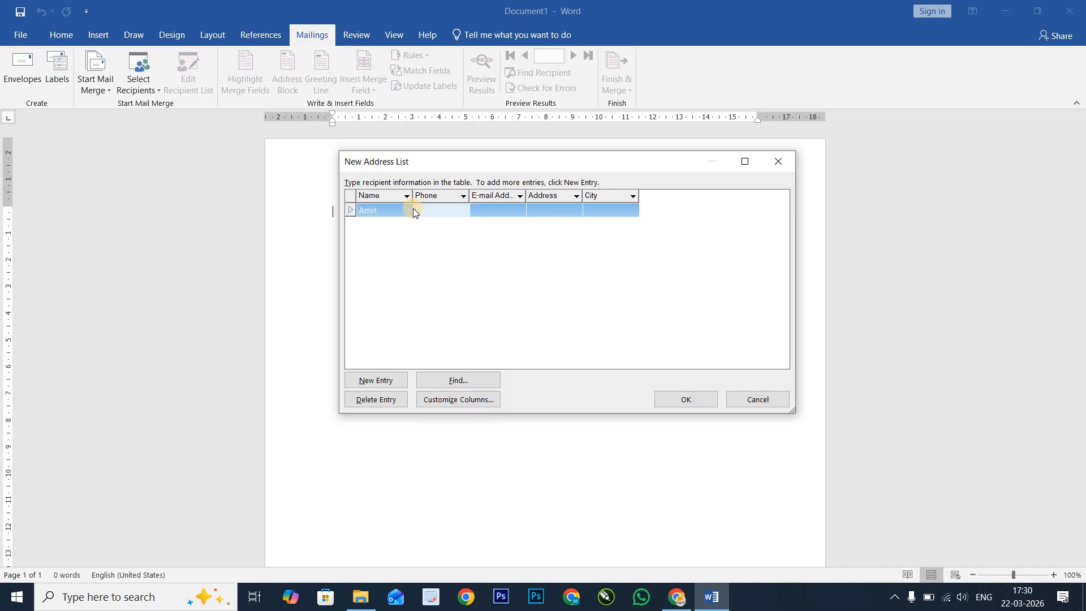
key(Tab)
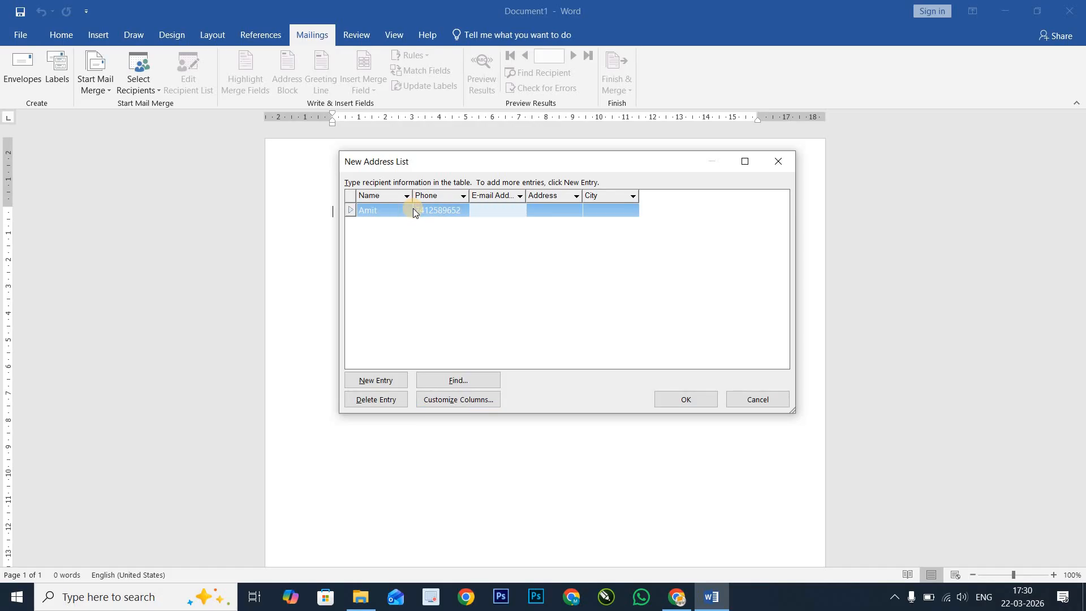
key(Tab)
text(J)
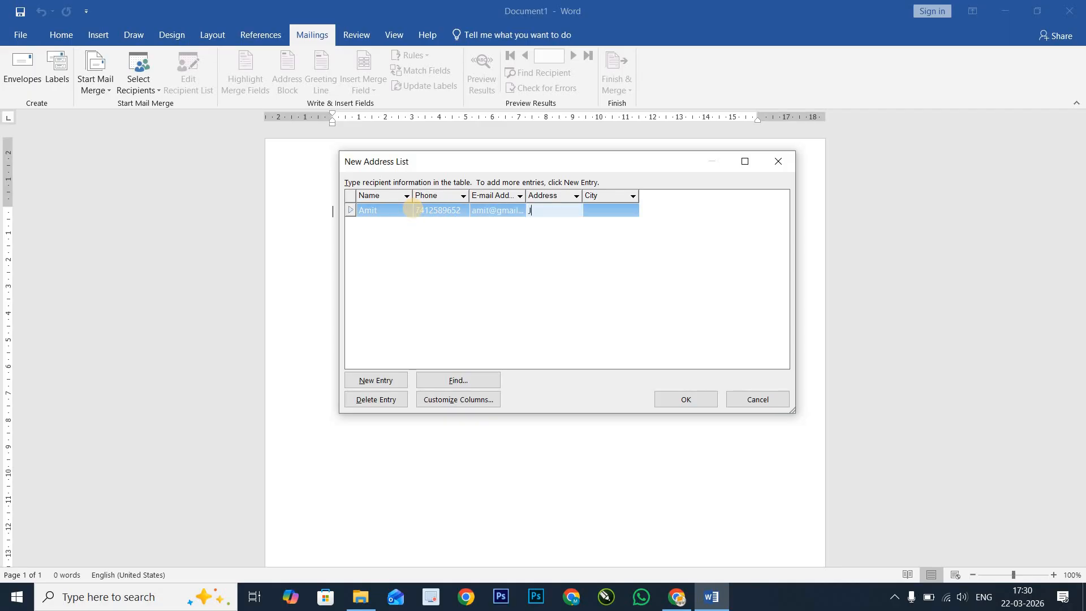
text(ahan)
text(gir Puri)
key(Tab)
text(Delhi)
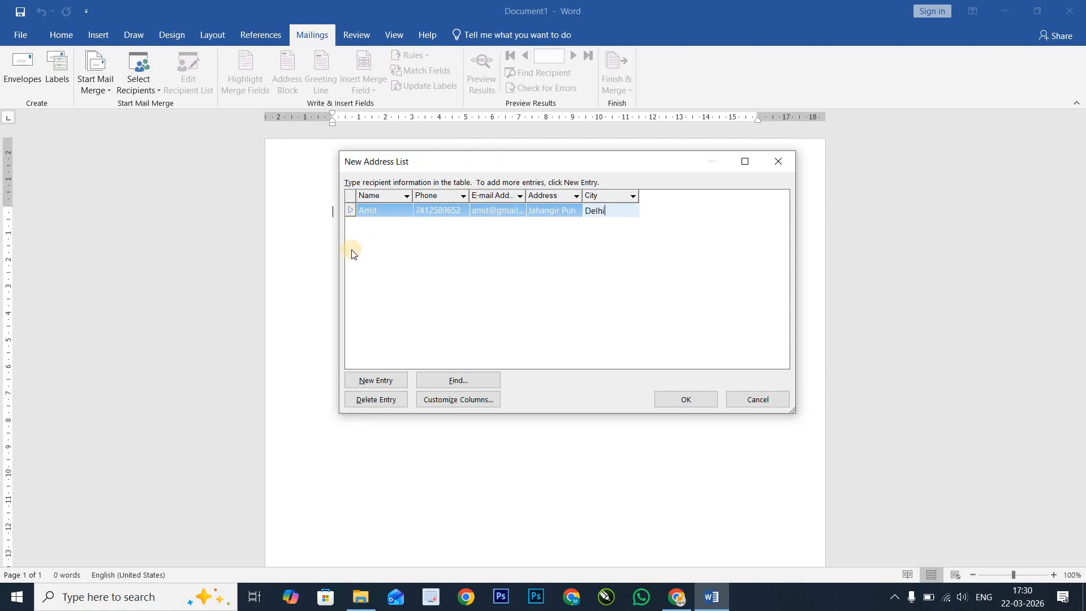
- Delete the extra empty recipient row and close the address list with OK
click(376, 381)
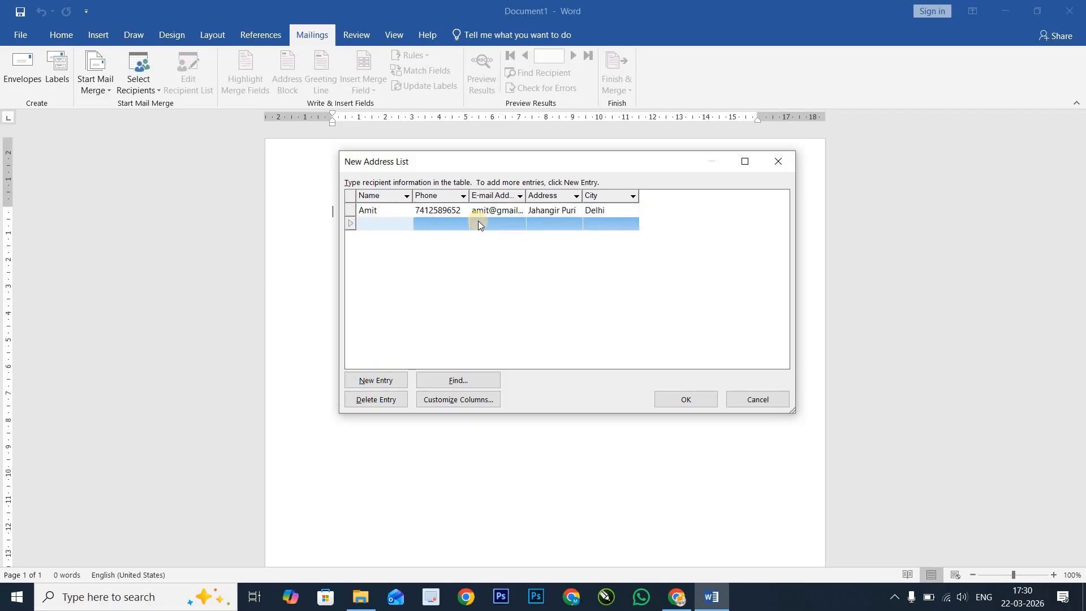
click(392, 401)
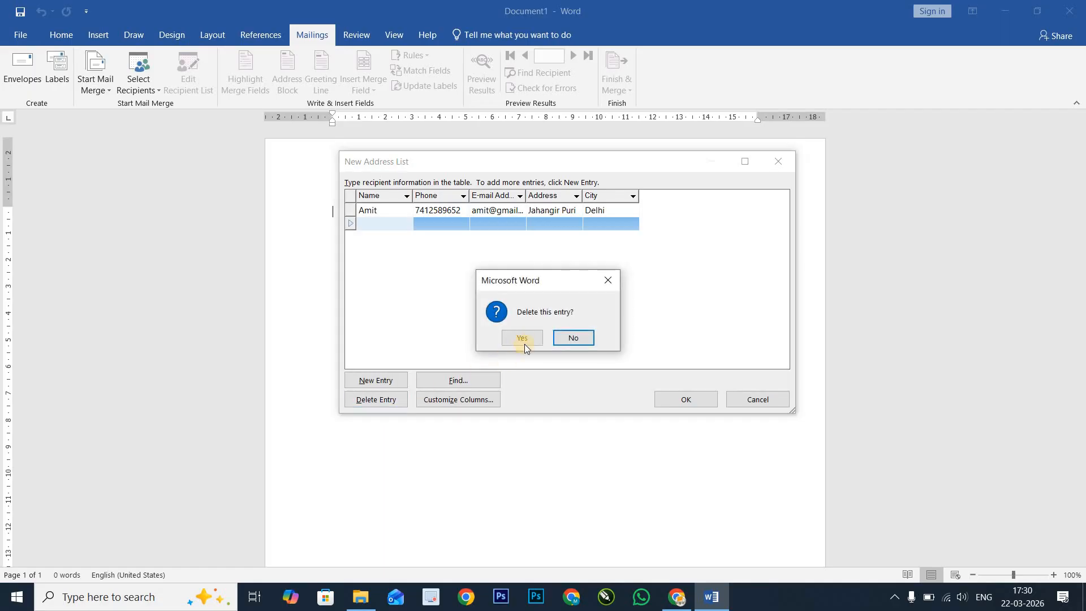
click(522, 338)
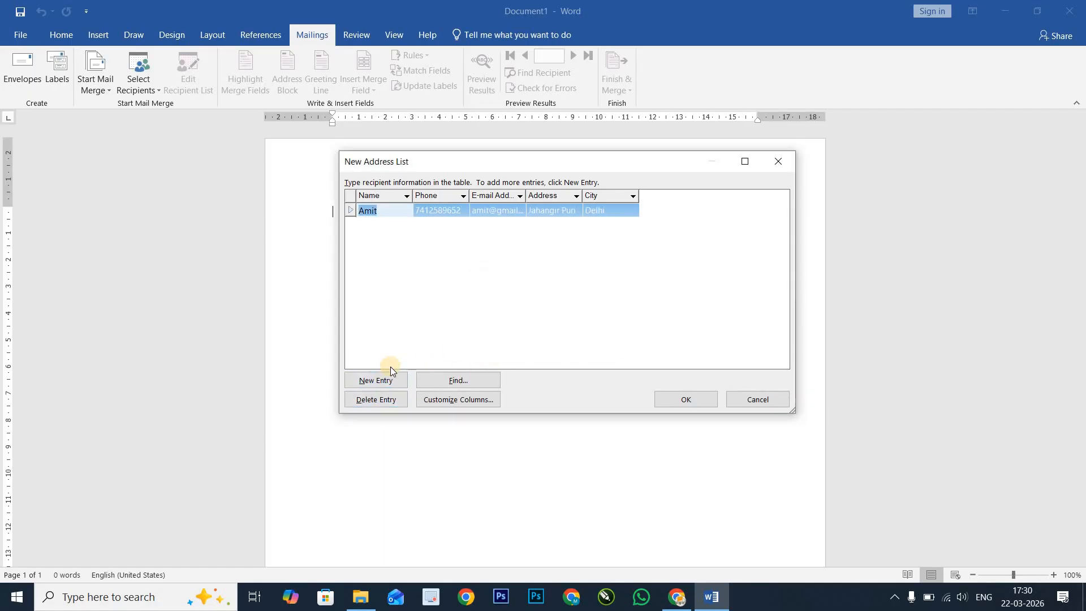
key(Tab)
key(Tab)
key(Tab)
key(Tab)
key(Tab)
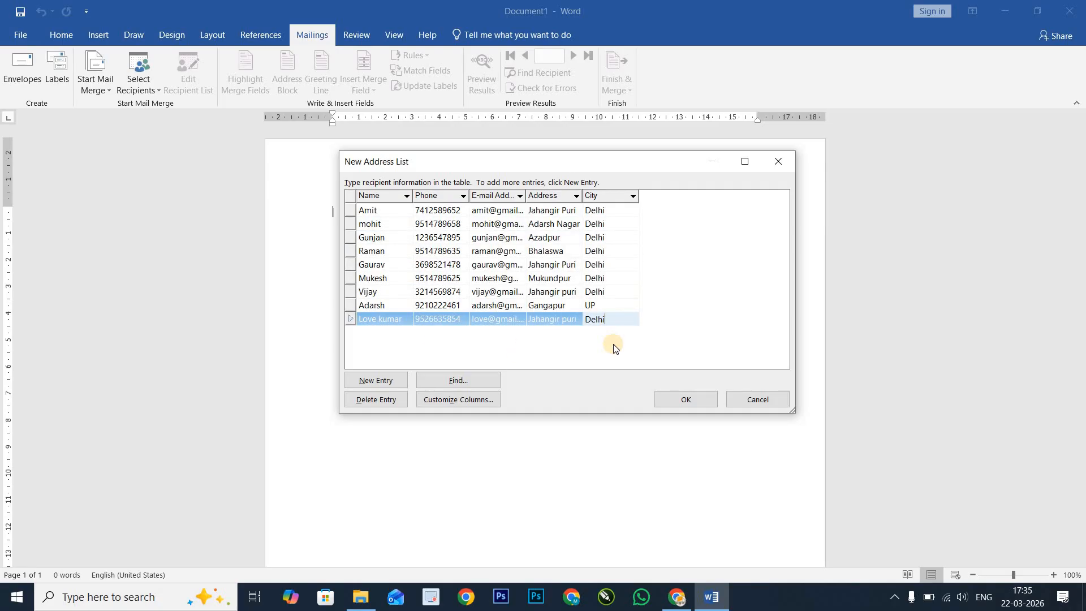
click(686, 400)
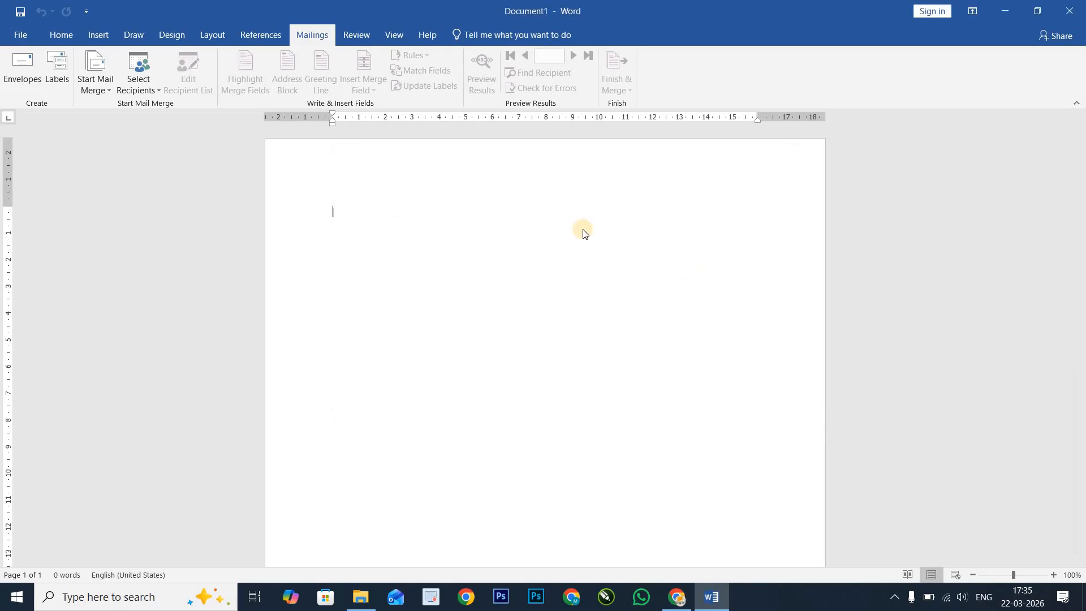
- Save the recipient list as the address-list file 'Aman'
drag(235, 22, 433, 136)
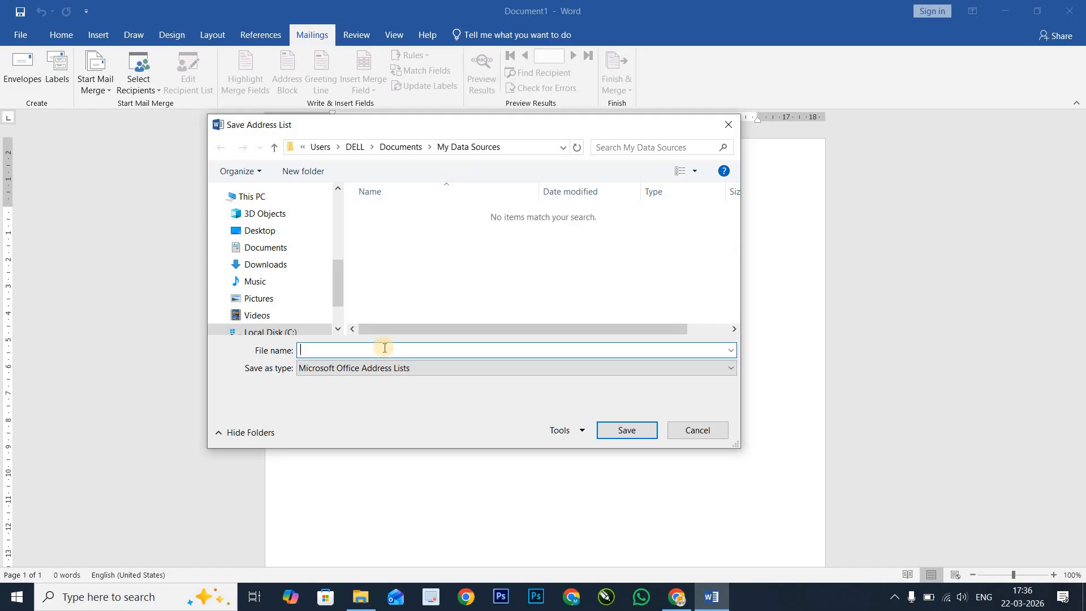
text(Aman)
key(Return)
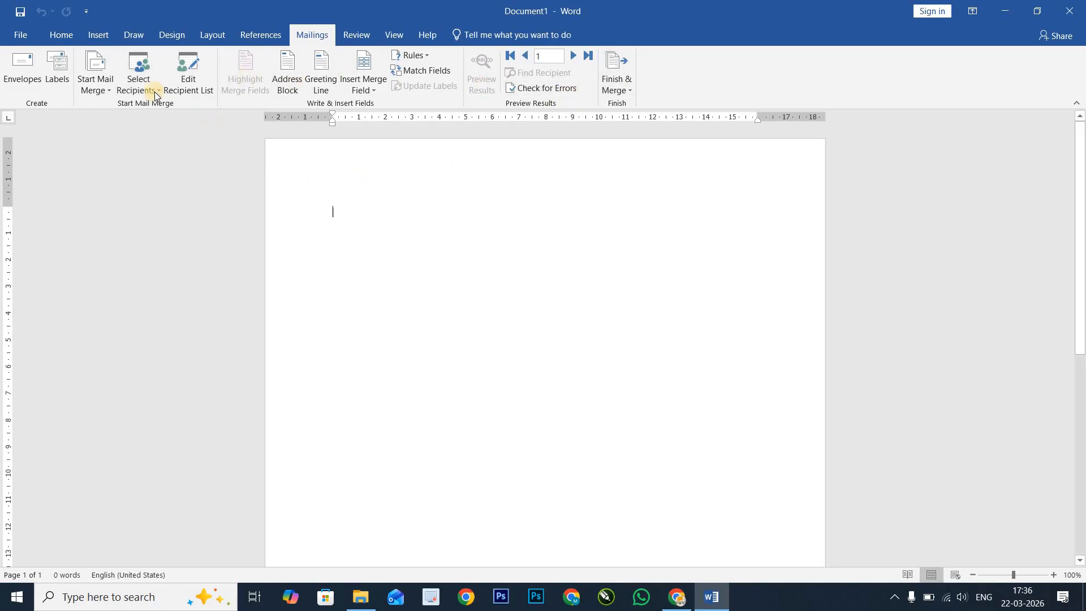
- Insert the Name, Phone and Email_Address merge fields, each on its own line
click(371, 90)
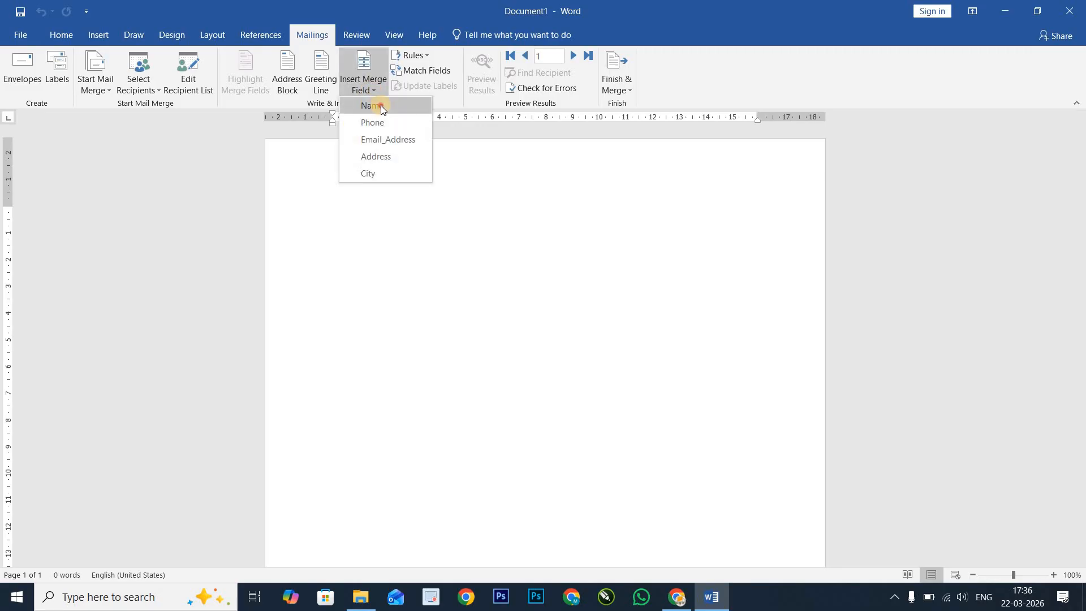
click(381, 105)
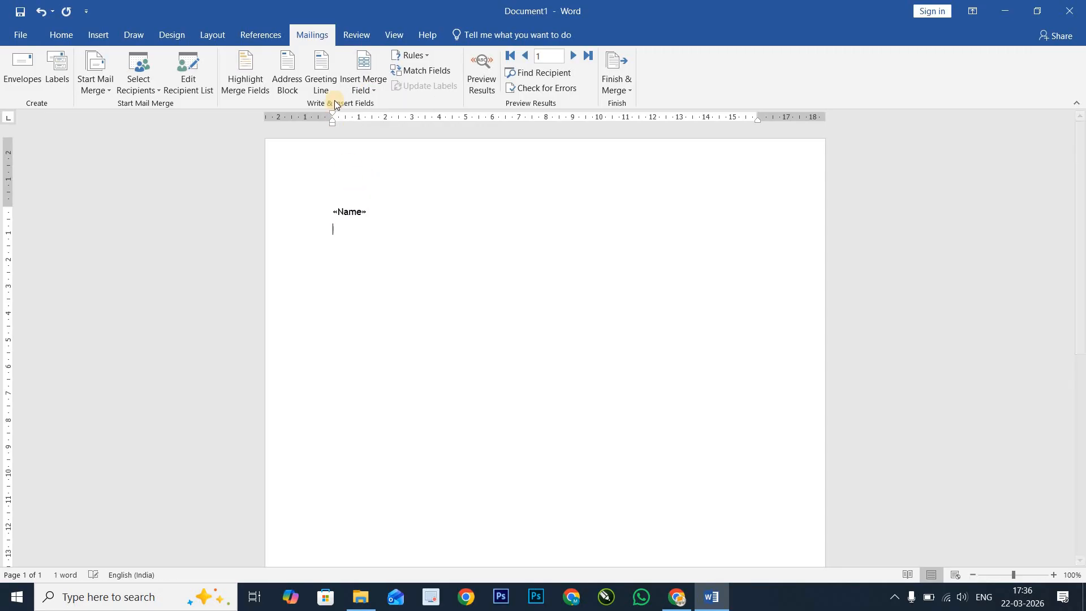
click(363, 85)
click(376, 124)
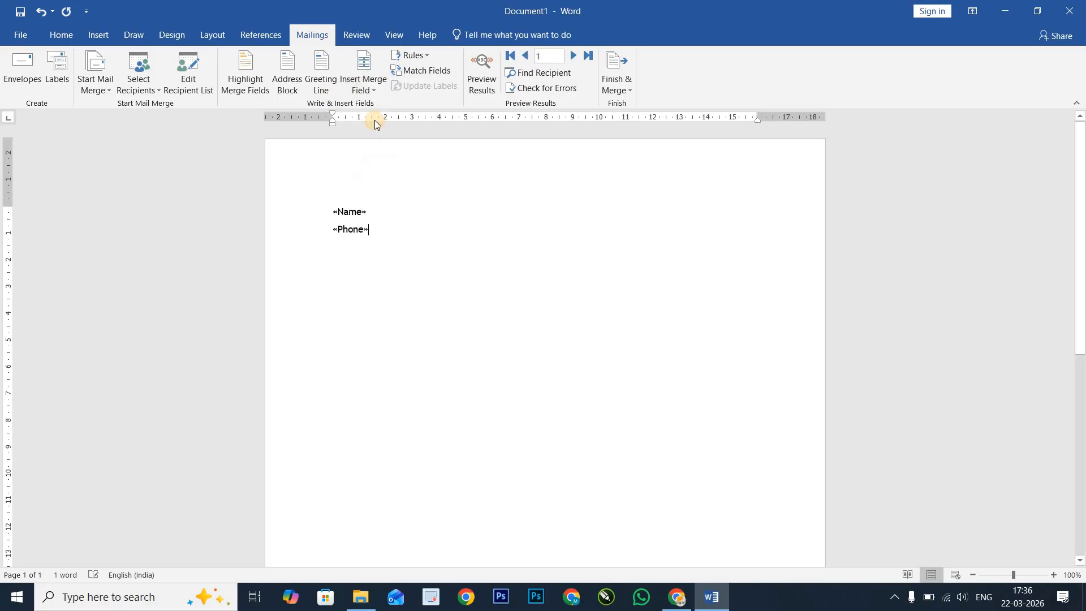
key(Return)
click(363, 85)
click(386, 141)
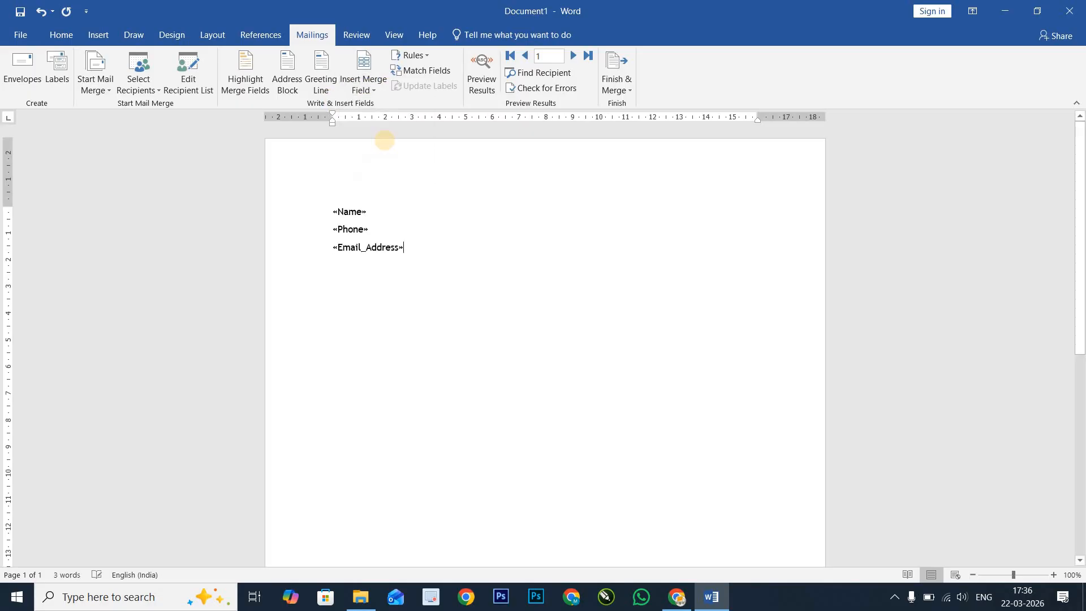
key(Return)
- Add the Address field, a comma, and the City field on the next line
click(363, 85)
click(389, 158)
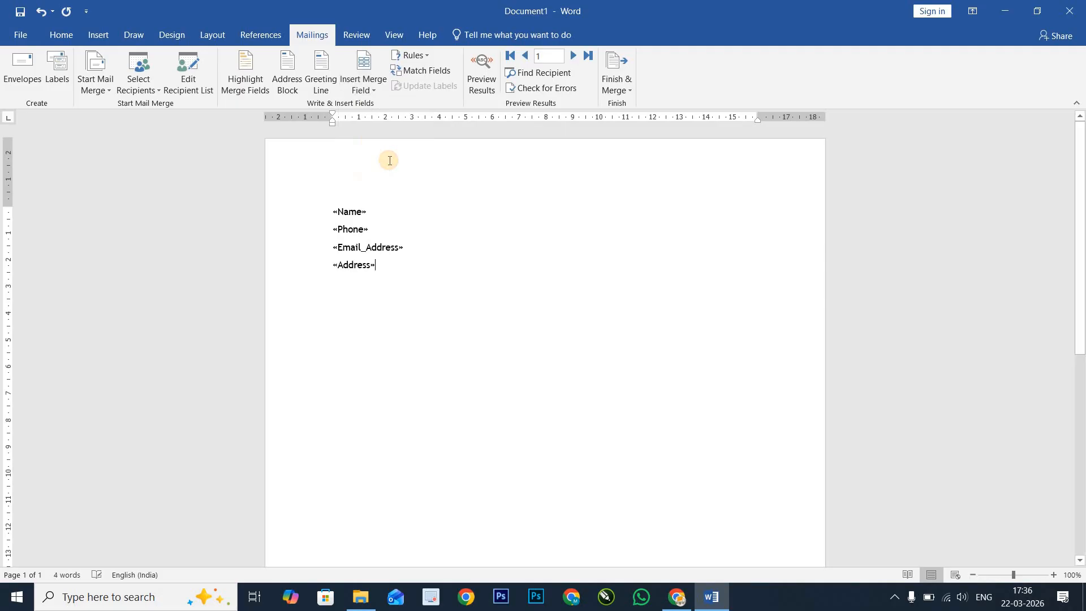
text(,)
click(363, 79)
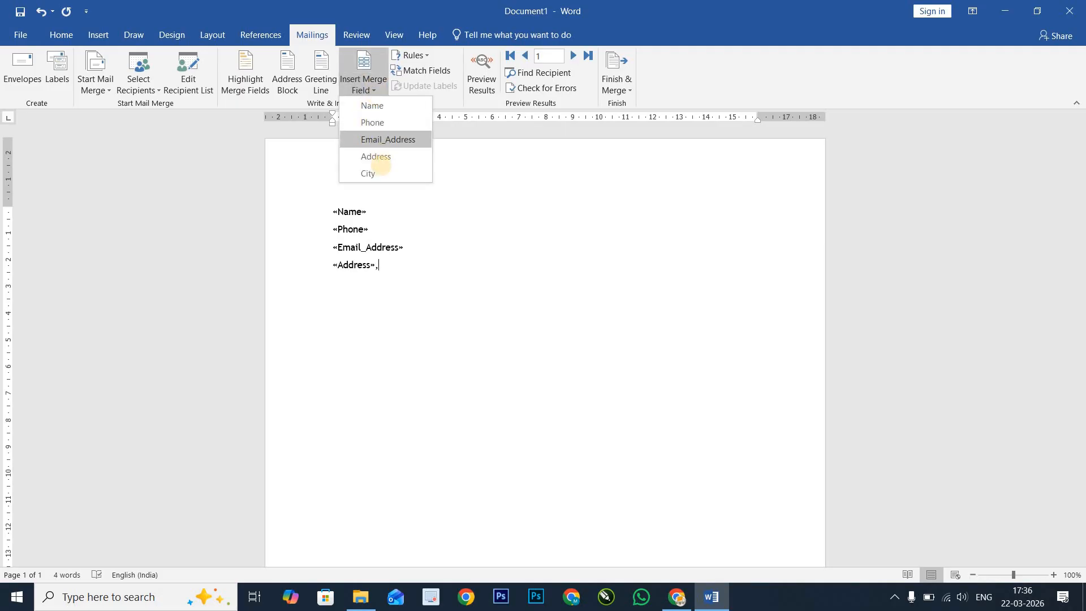
click(381, 172)
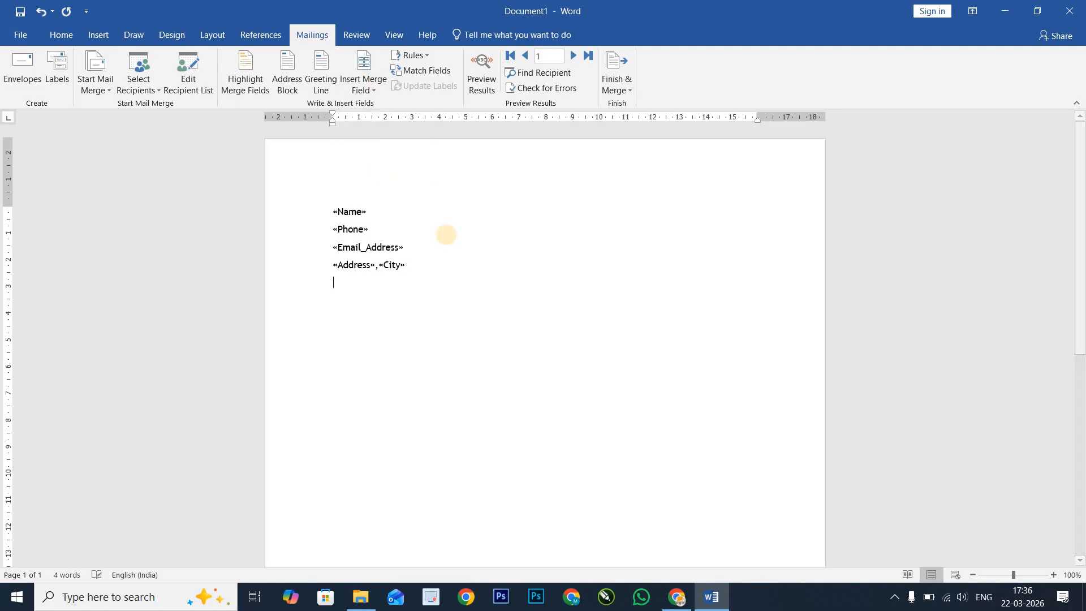
- Try a greeting line and Name field below the address, then delete both
click(330, 70)
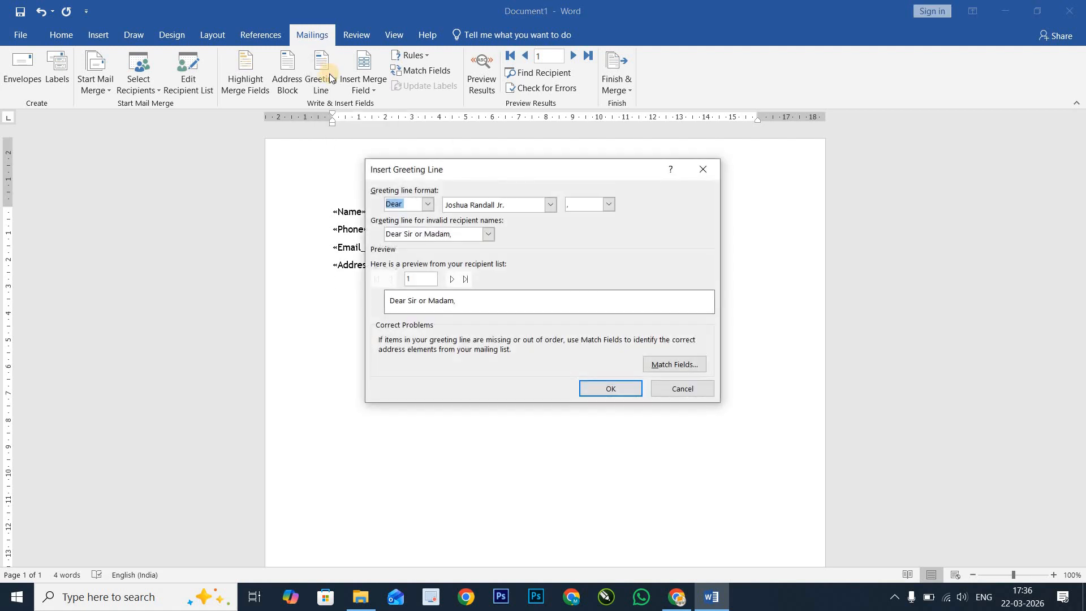
drag(430, 175, 469, 210)
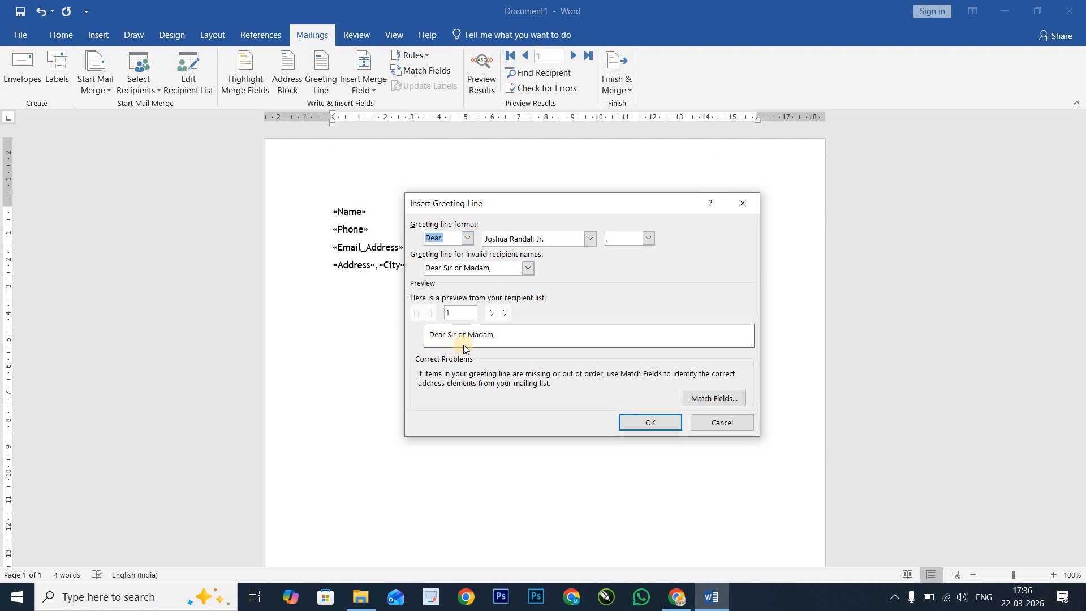
click(636, 424)
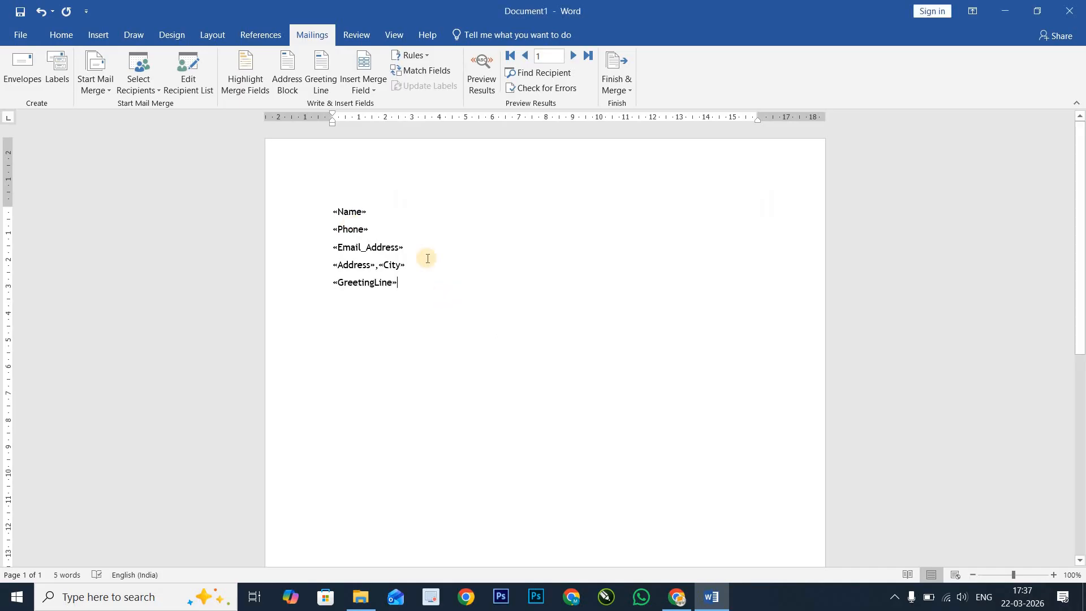
click(368, 85)
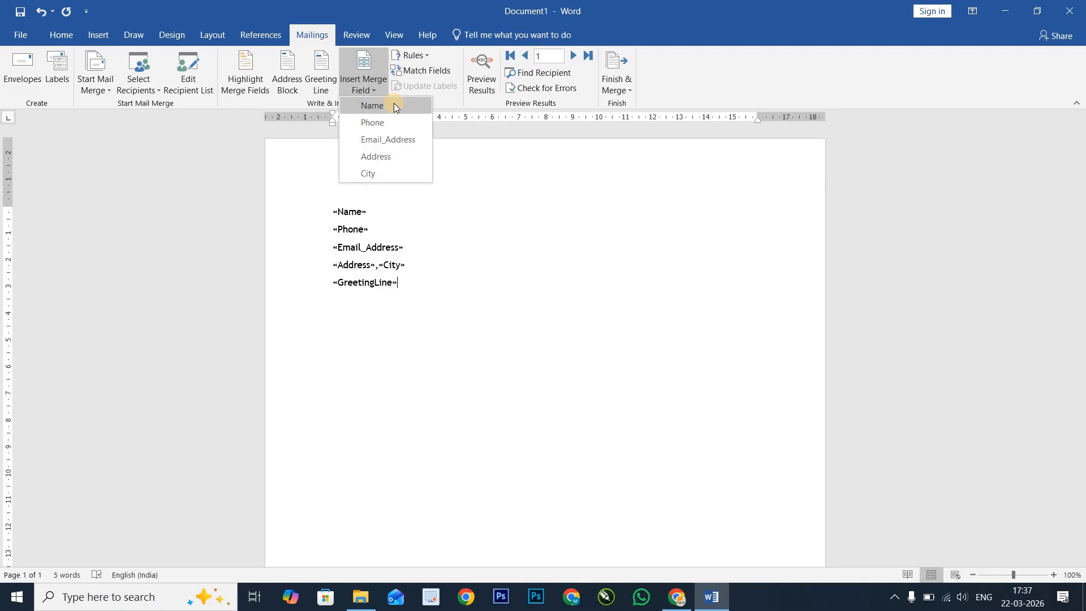
click(394, 106)
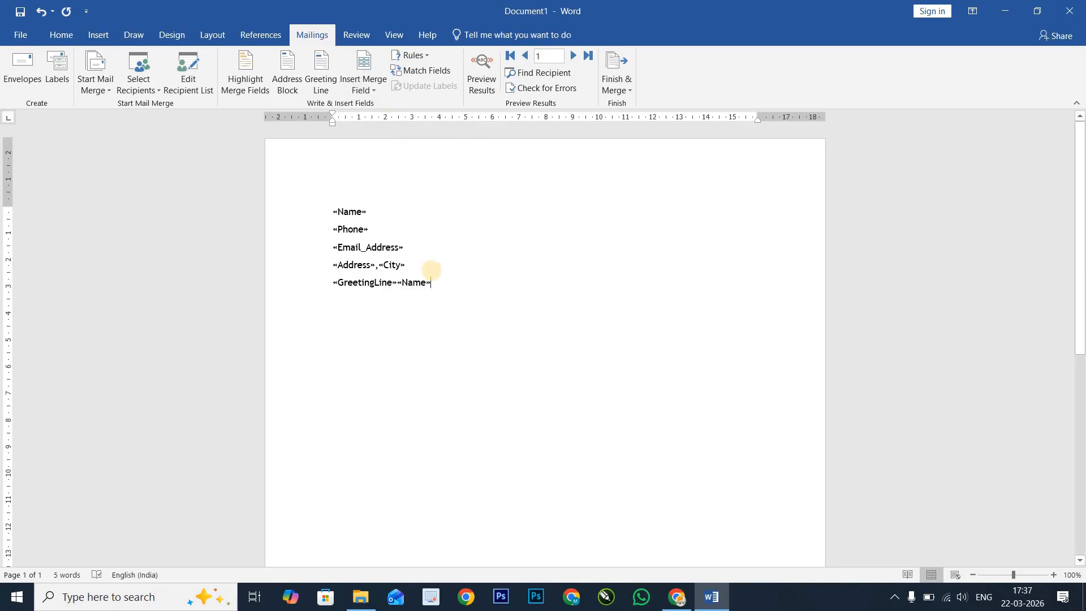
key(BackSpace)
key(BackSpace)
key(BackSpace)
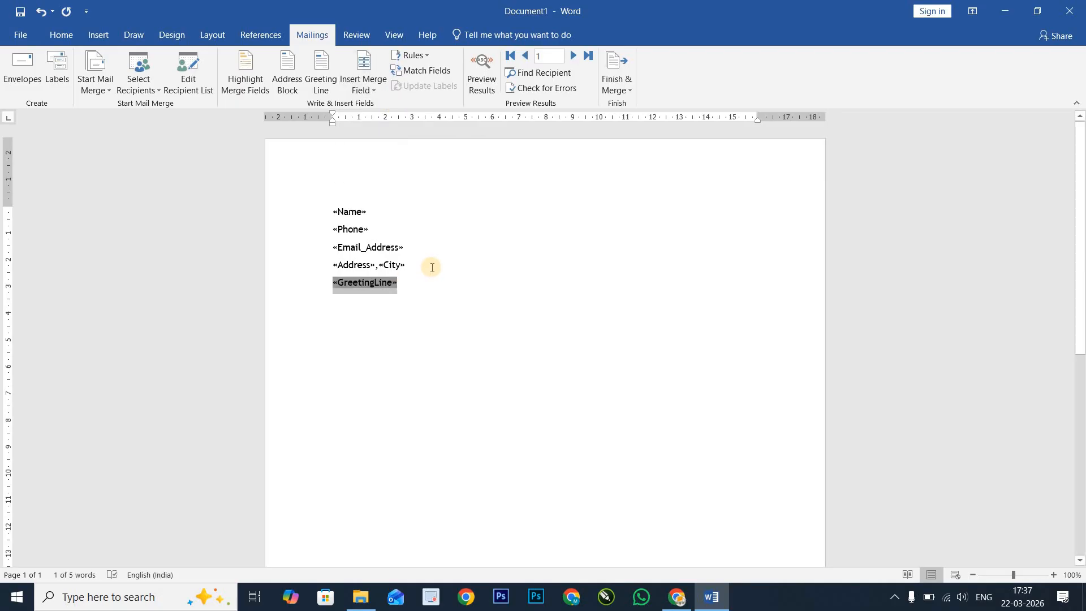
key(BackSpace)
- Add a 'To' heading above the fields and indent the four merge-field lines
click(332, 211)
key(Return)
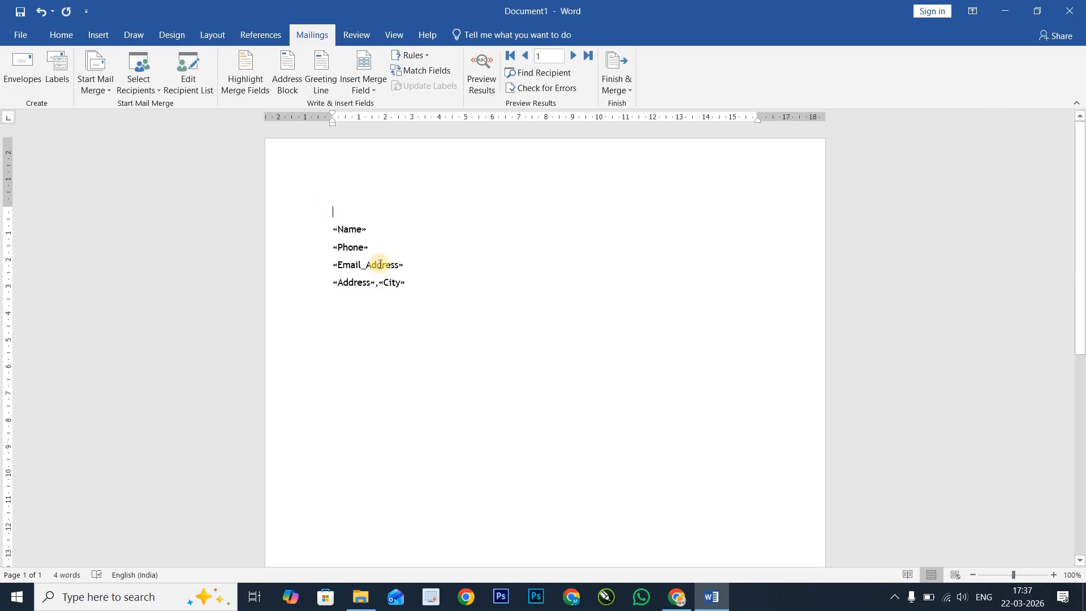
key(Up)
text(To)
key(Return)
key(Down)
key(shift+Down)
key(shift+Down)
key(shift+Down)
key(shift+Down)
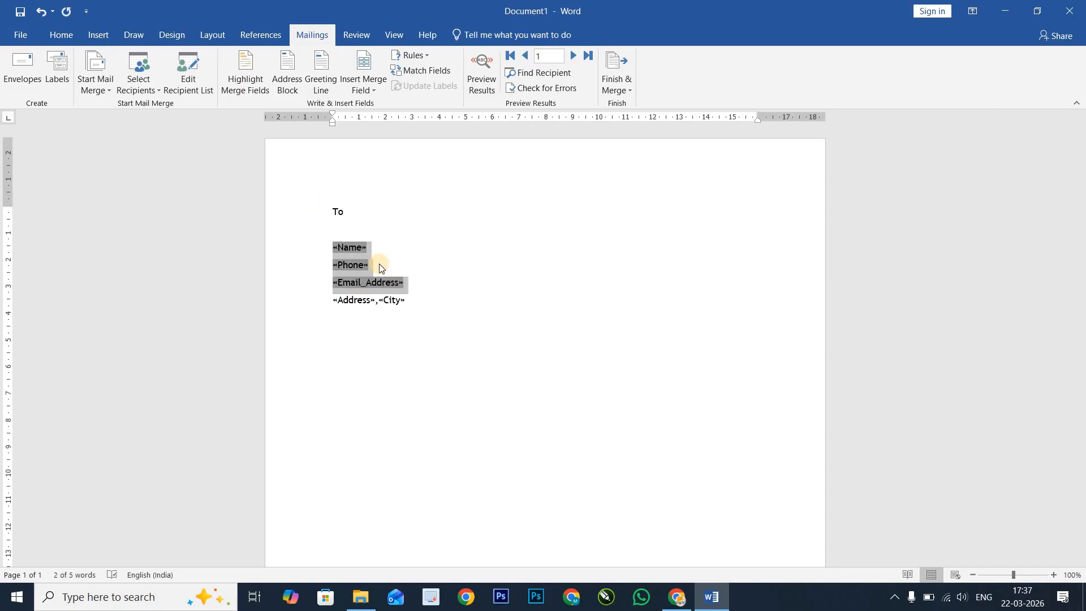
key(Tab)
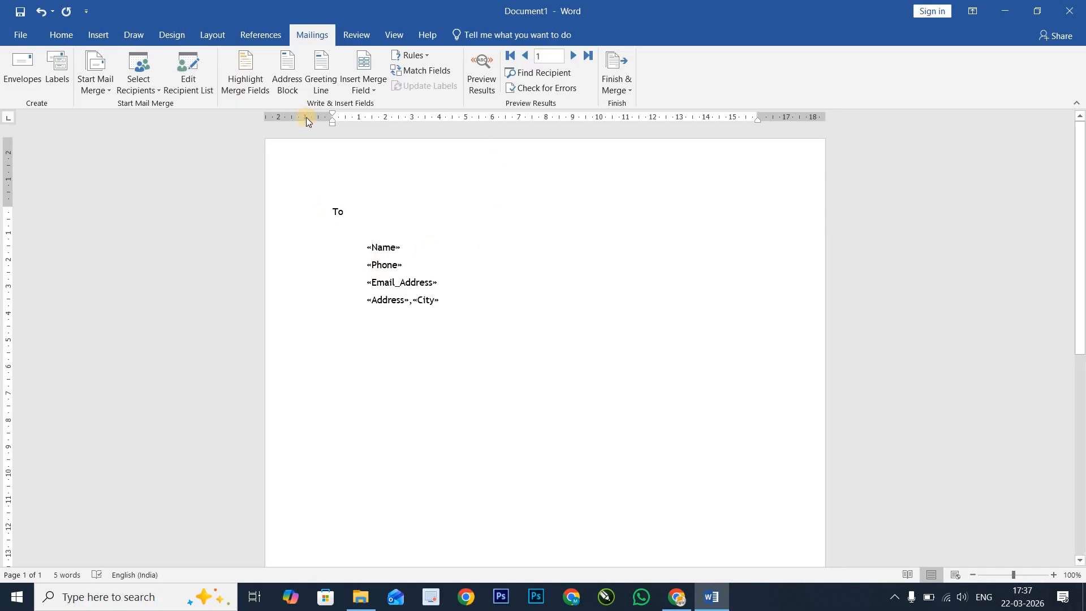
- Insert a GreetingLine field on the same line before «Name»
click(321, 74)
click(648, 421)
key(BackSpace)
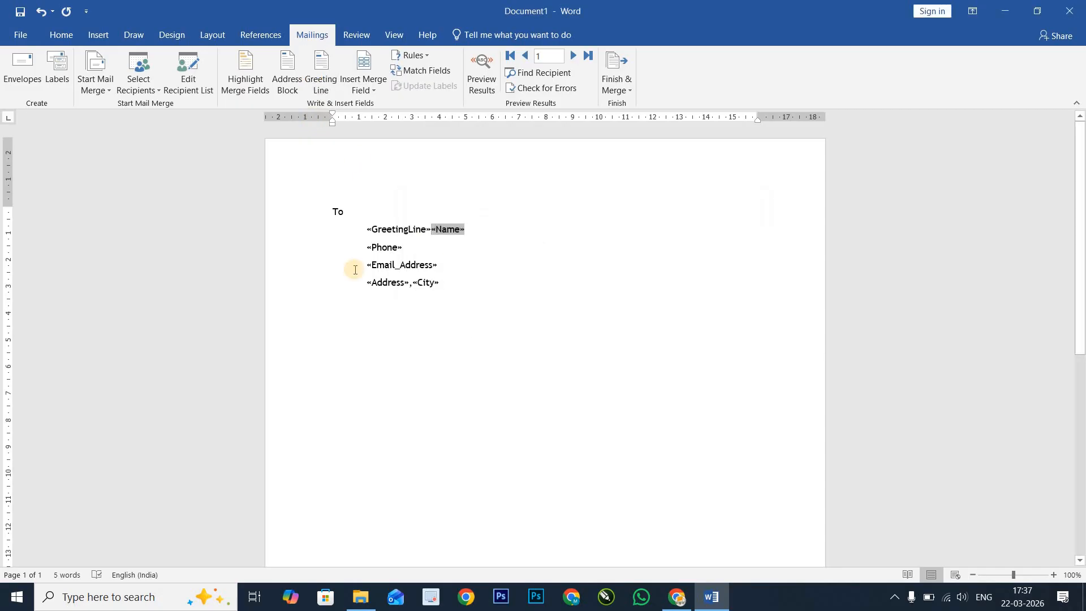
- Generate sample body paragraphs with =rand() on the empty line below the address
click(470, 295)
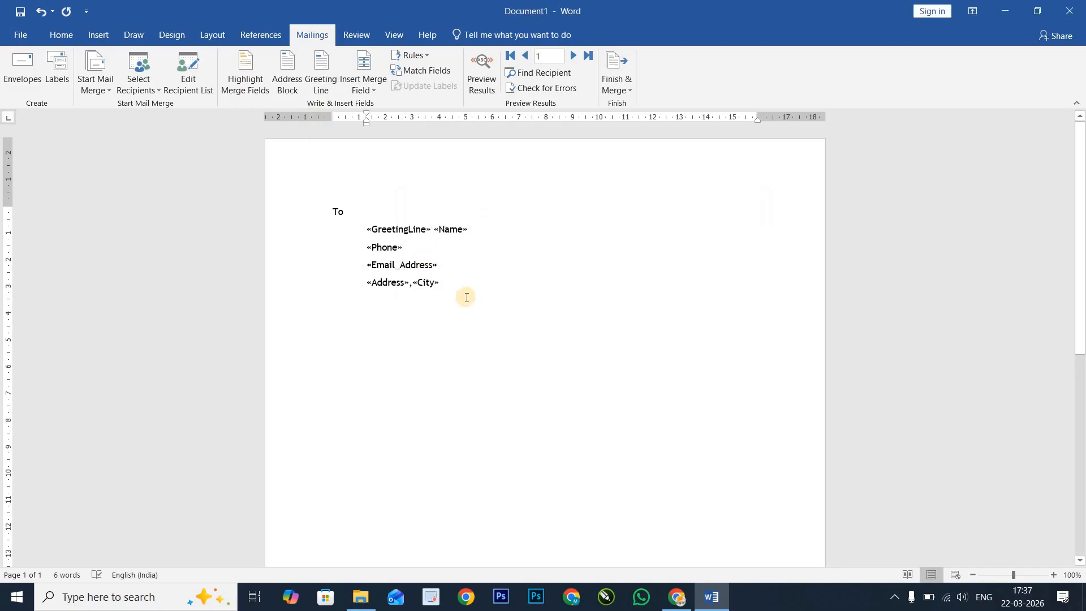
click(466, 294)
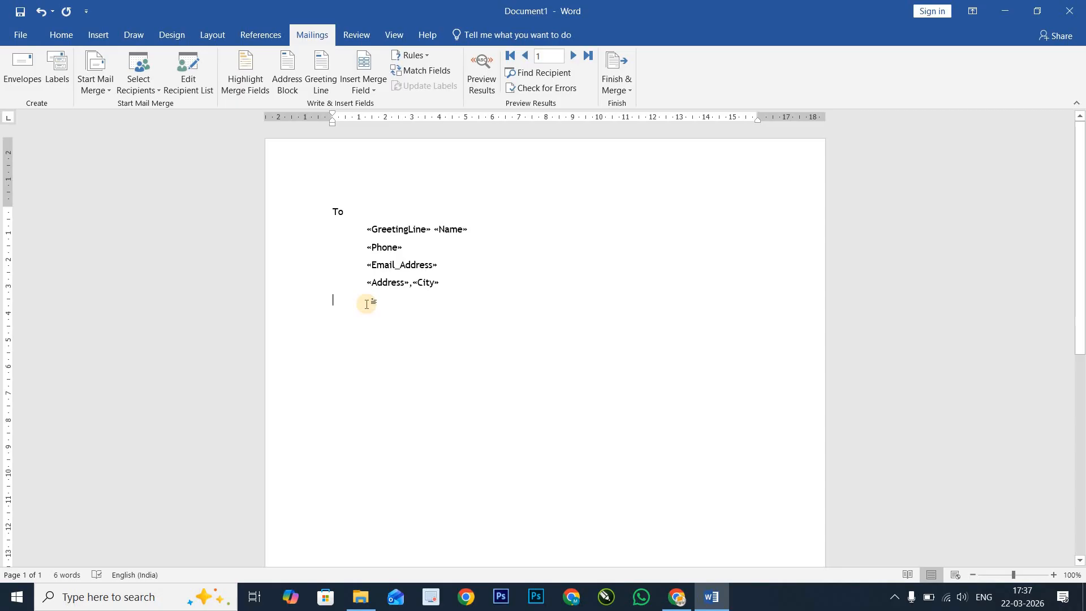
text(=)
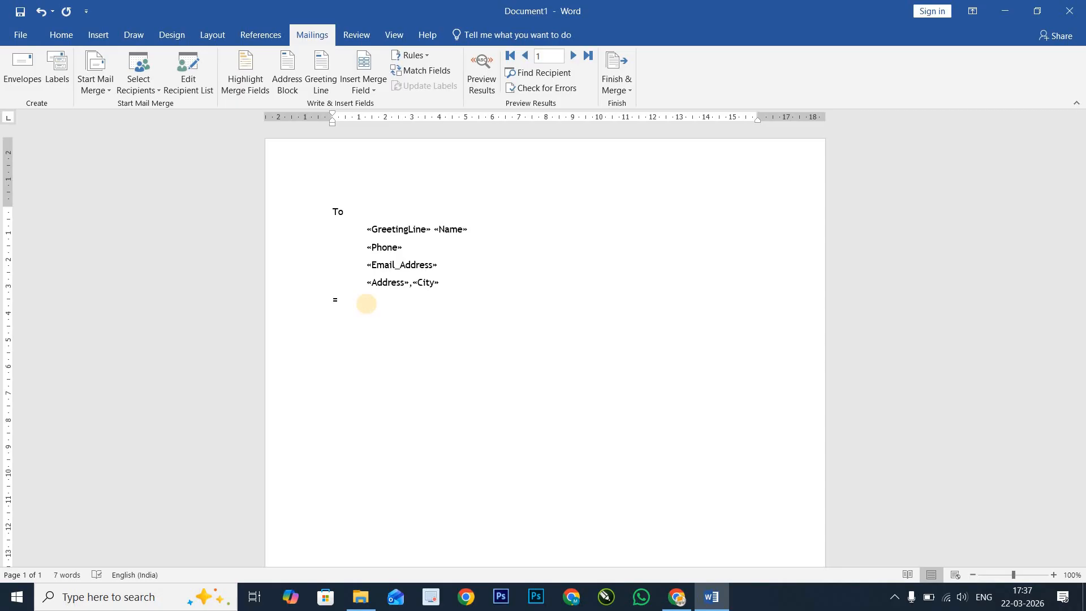
text(rand())
key(Return)
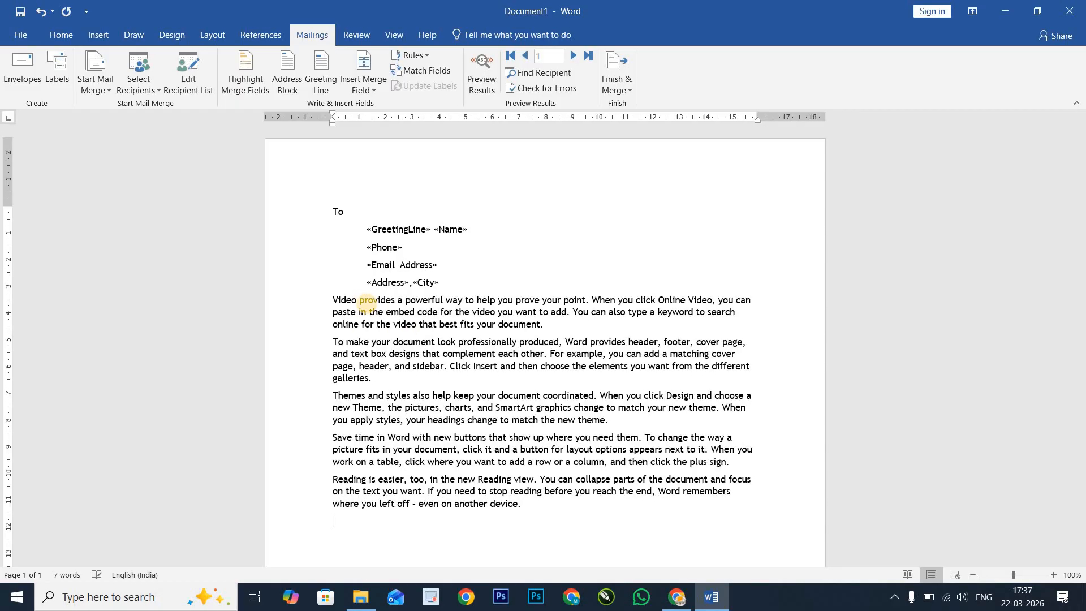
- Append 'Your Contact-' and a Phone merge field after 'galleries.' in the second paragraph
click(391, 380)
scroll(391, 379, down, 3)
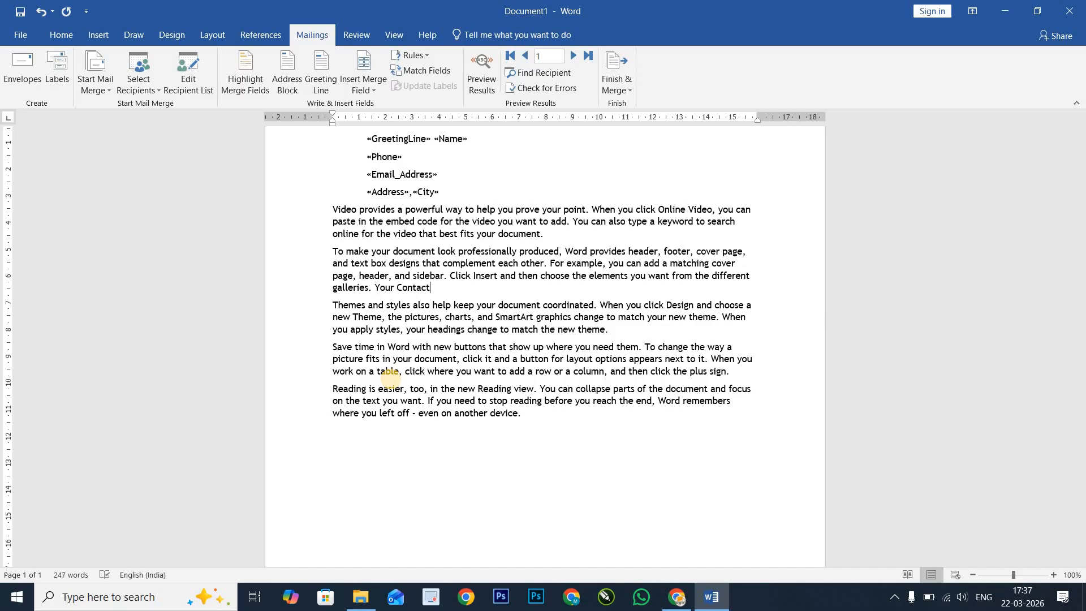
click(375, 89)
click(370, 122)
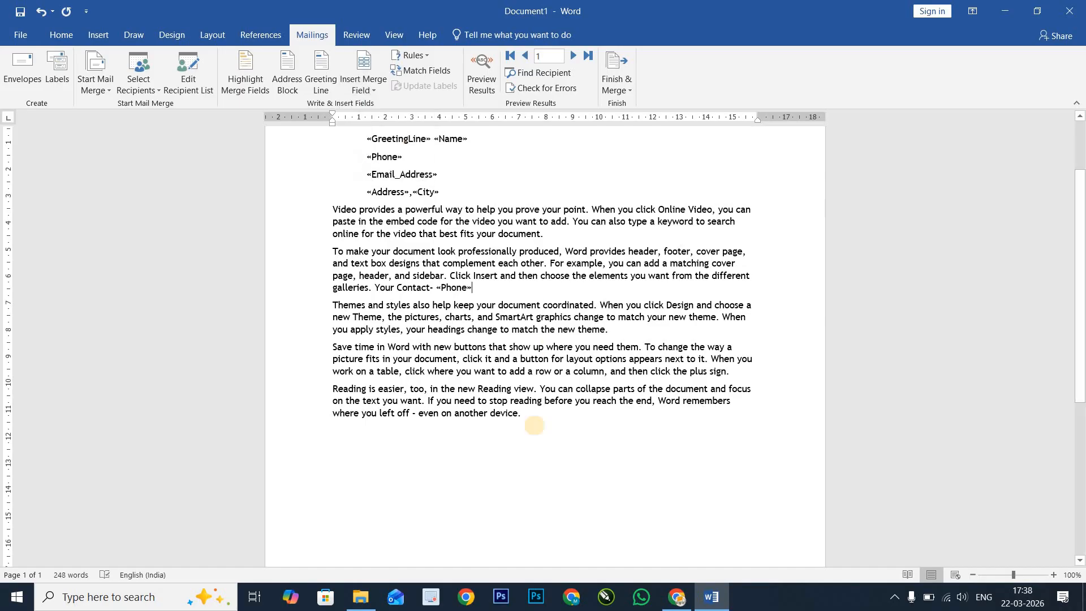
click(534, 425)
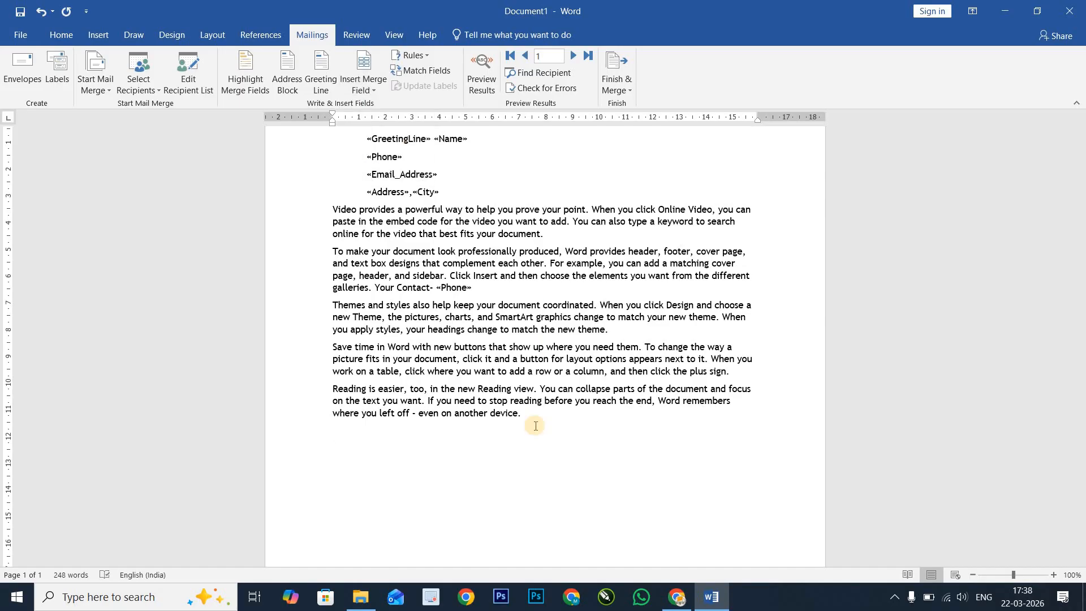
- Insert an AddressBlock field in the default format below the last paragraph
click(297, 65)
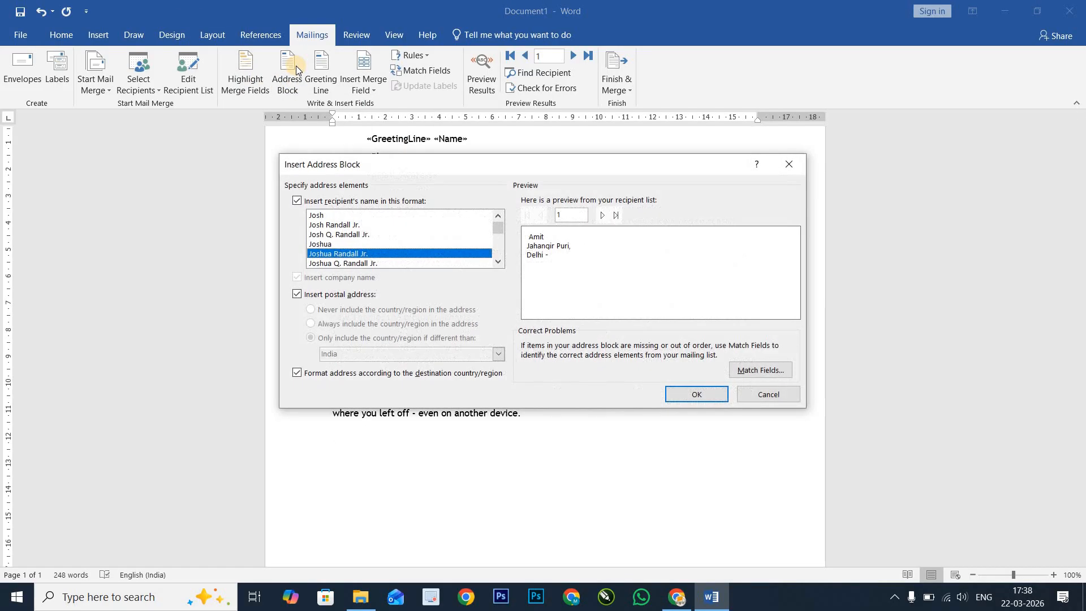
click(690, 395)
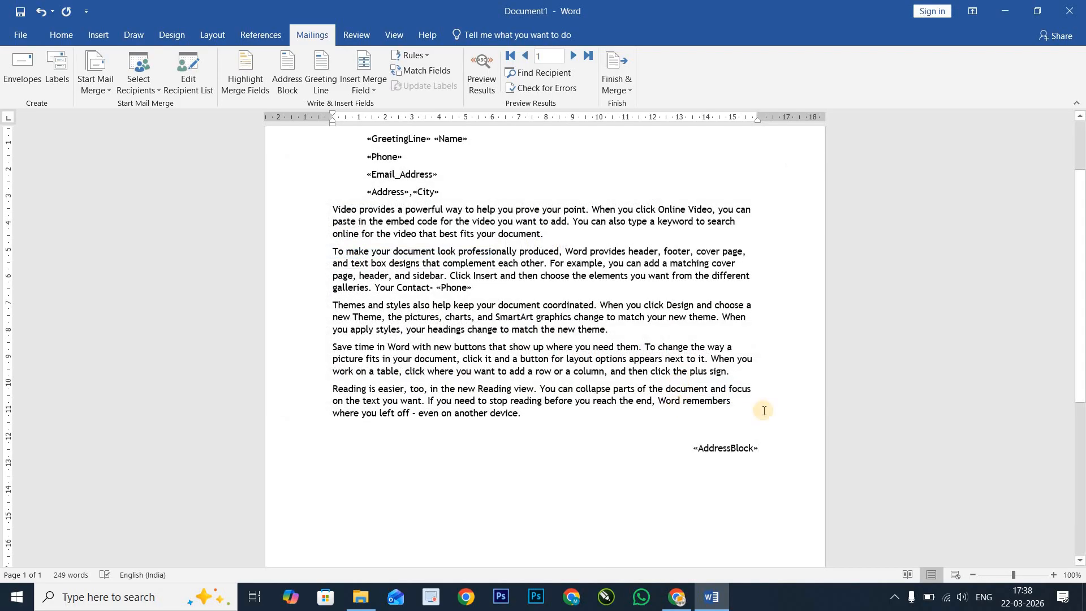
scroll(421, 317, up, 3)
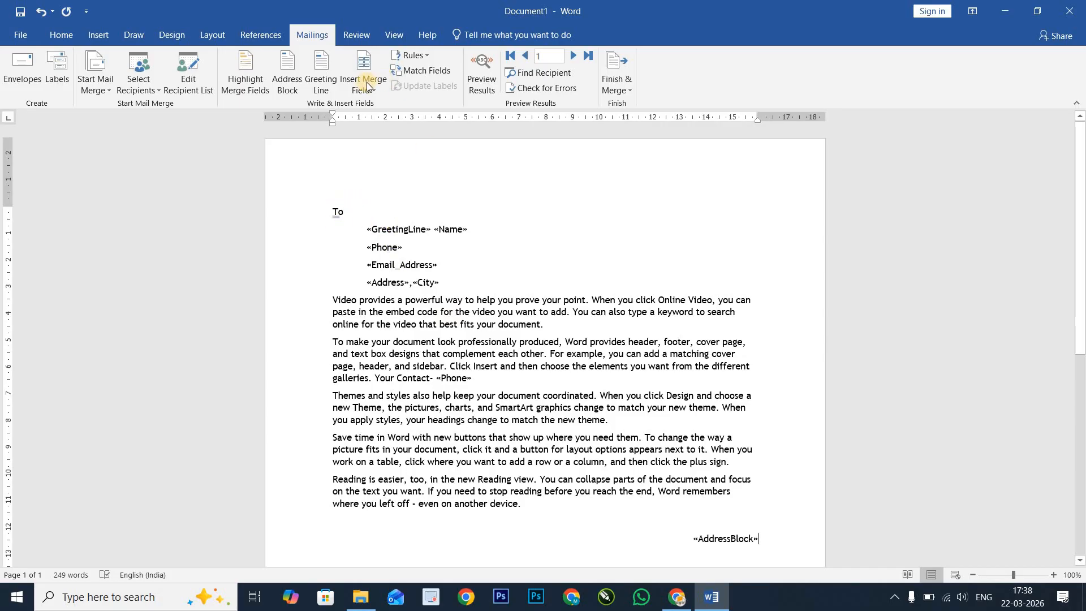
- Turn Highlight Merge Fields on to check the fields, then off again
click(247, 69)
scroll(565, 317, down, 6)
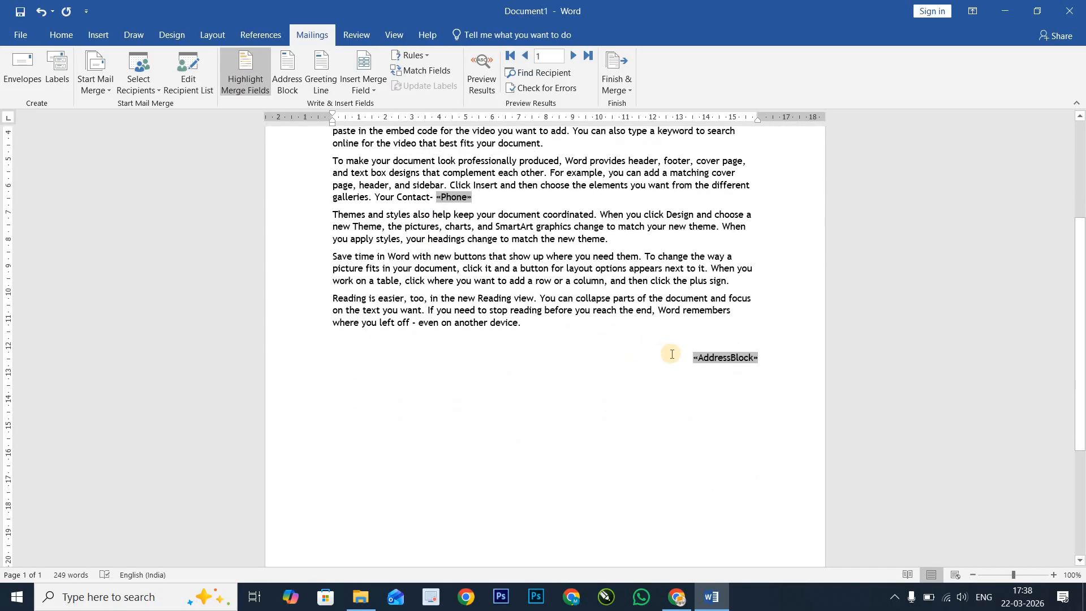
scroll(575, 292, up, 2)
scroll(575, 292, up, 4)
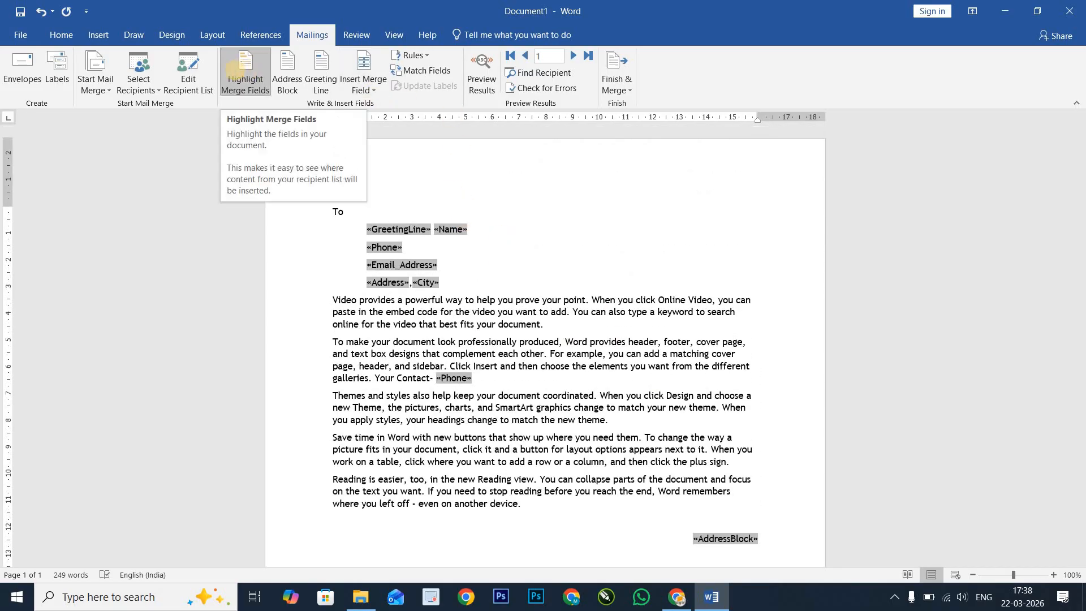
click(237, 75)
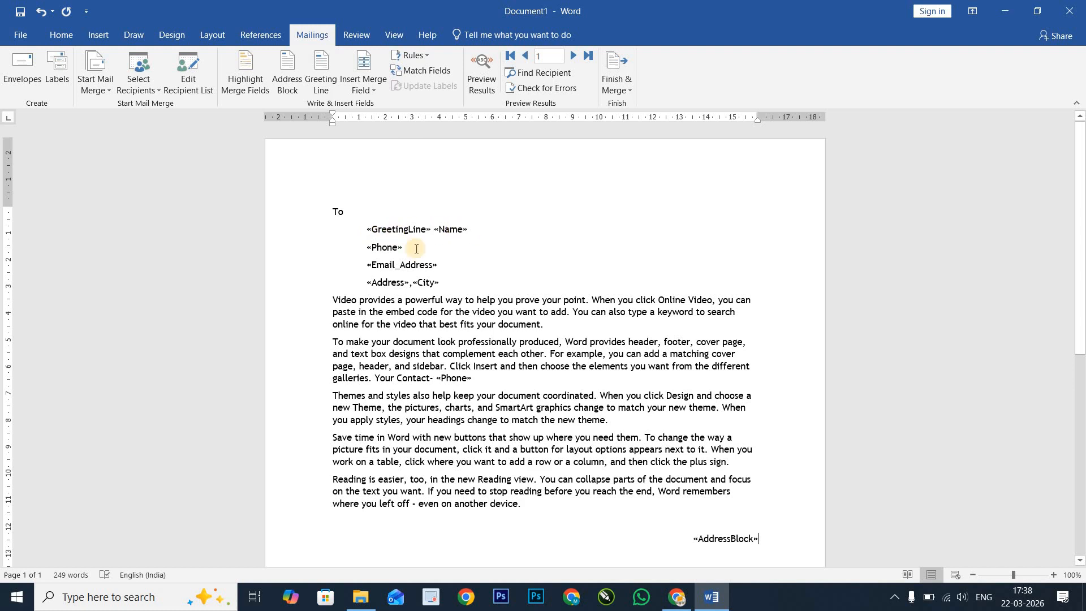
- Preview the letter with the first recipient's greeting, phone, e-mail and address and scroll to check it
click(485, 79)
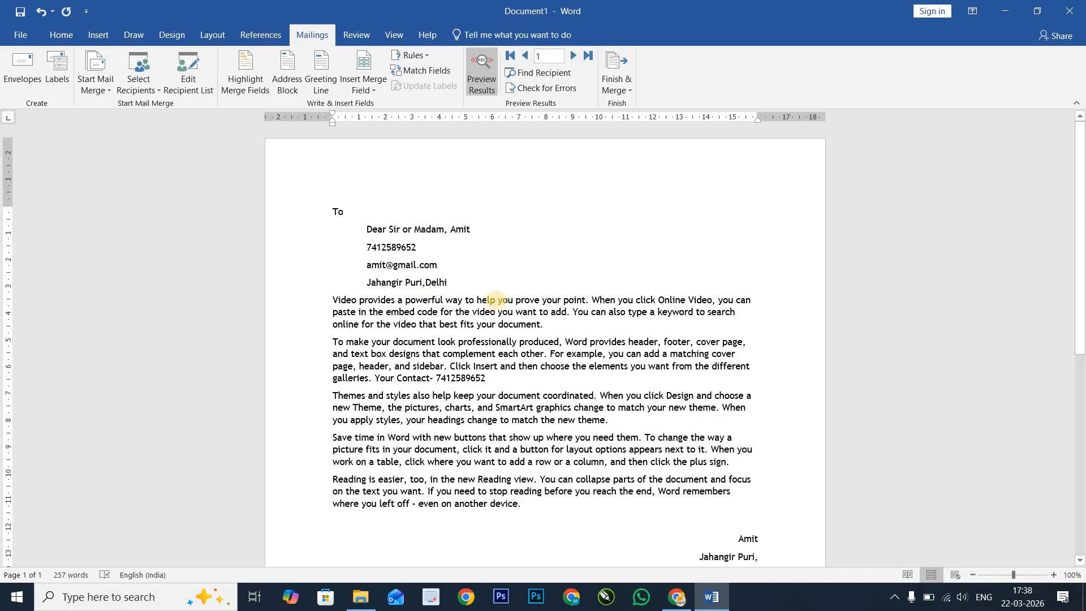
scroll(439, 328, down, 3)
scroll(707, 424, down, 3)
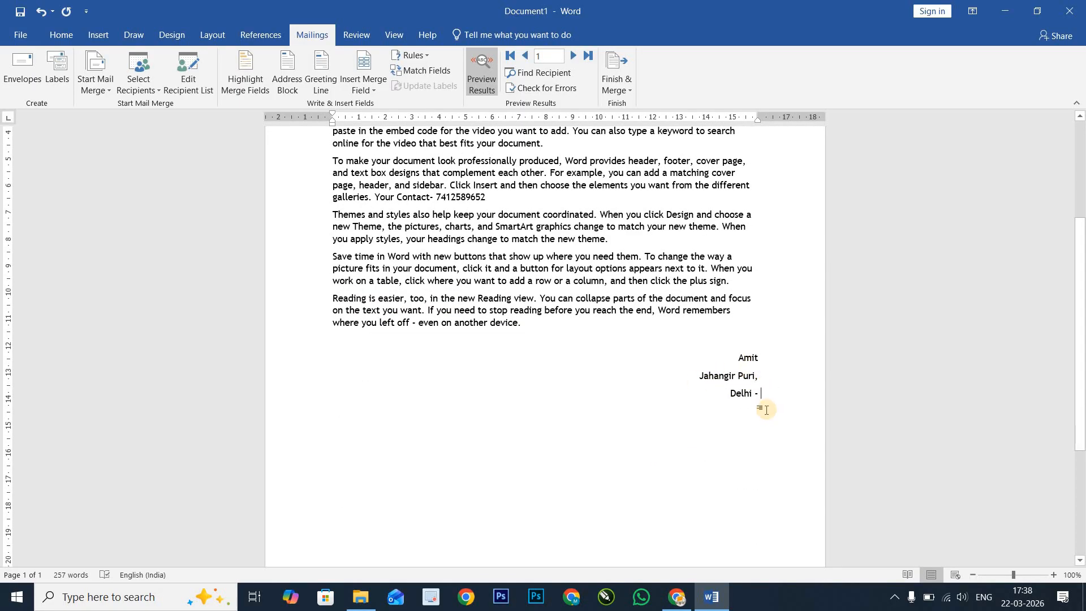
scroll(459, 346, up, 5)
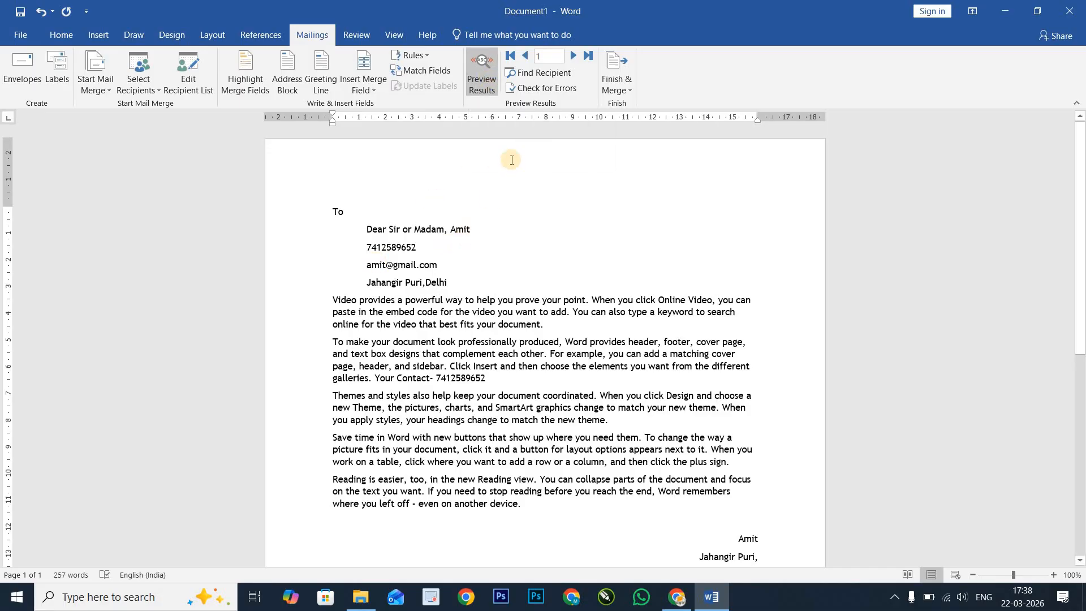
click(552, 88)
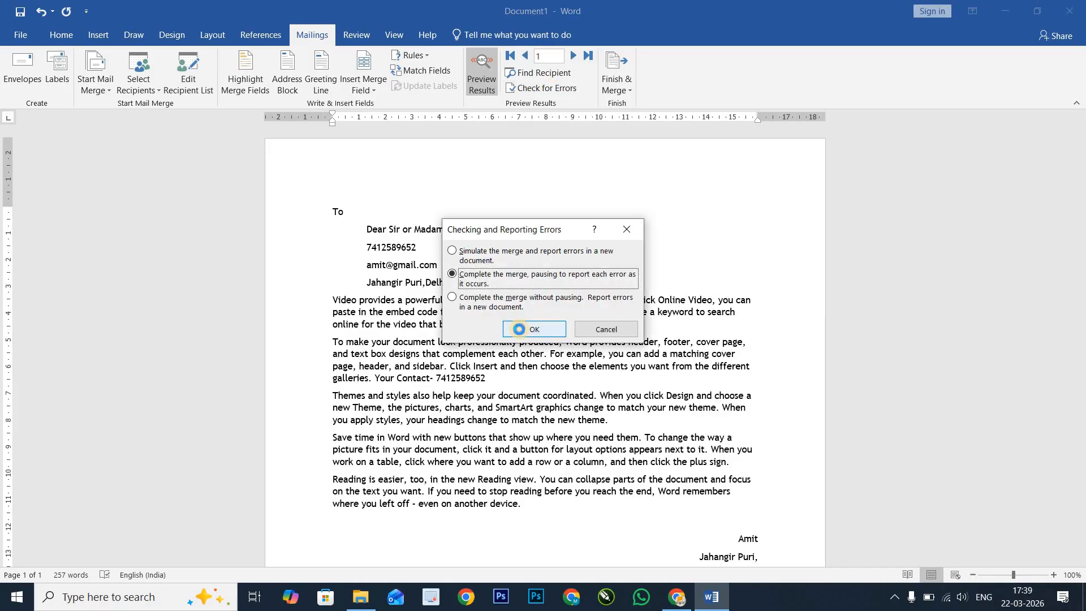
click(518, 330)
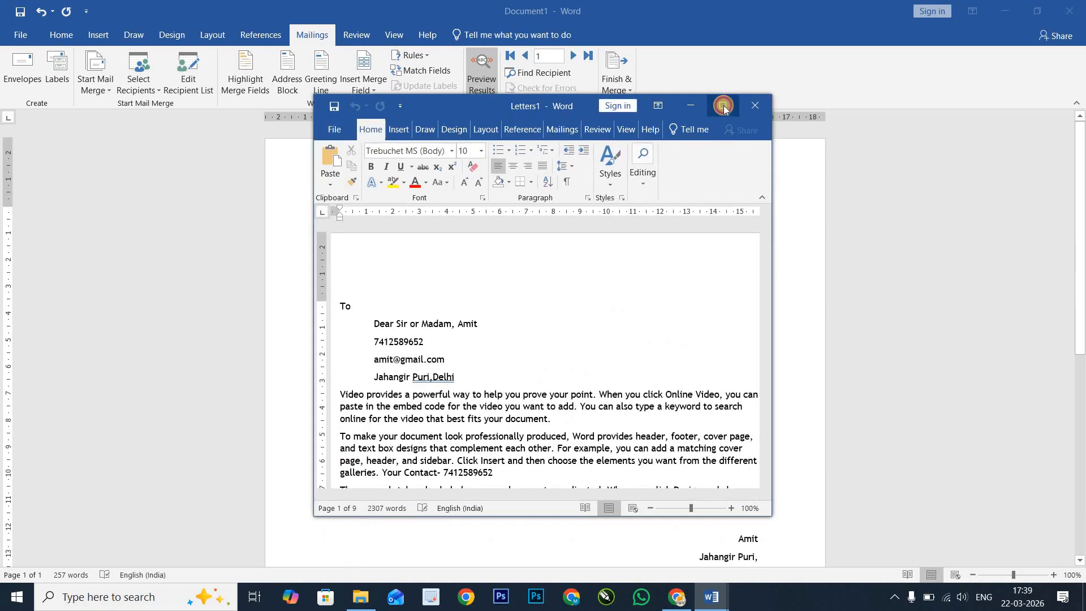
click(723, 108)
drag(1080, 142, 1081, 192)
drag(1080, 117, 1081, 113)
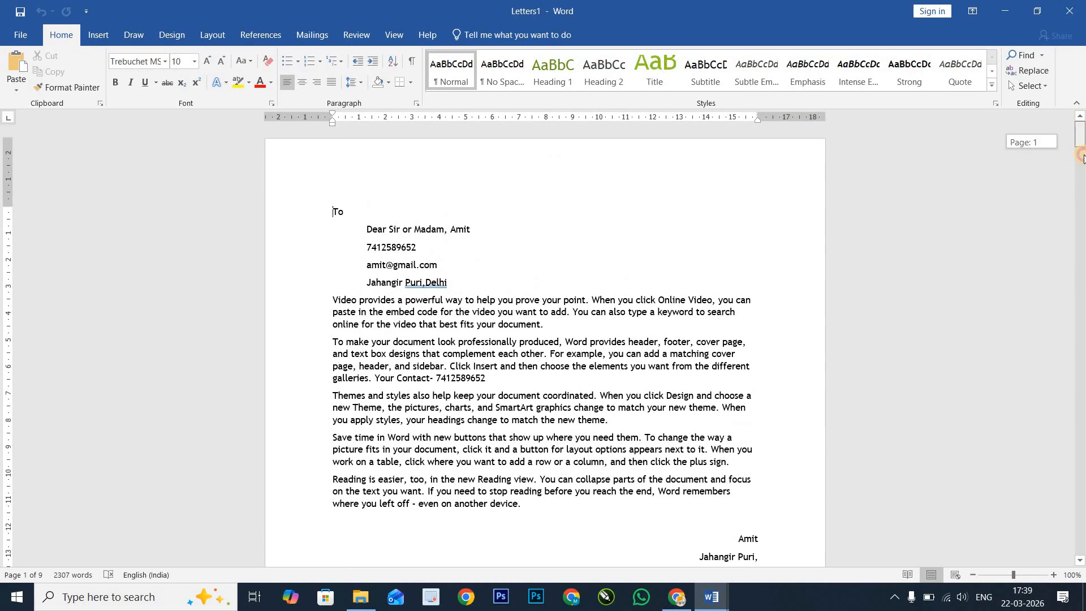
drag(1081, 158, 1081, 131)
click(1069, 12)
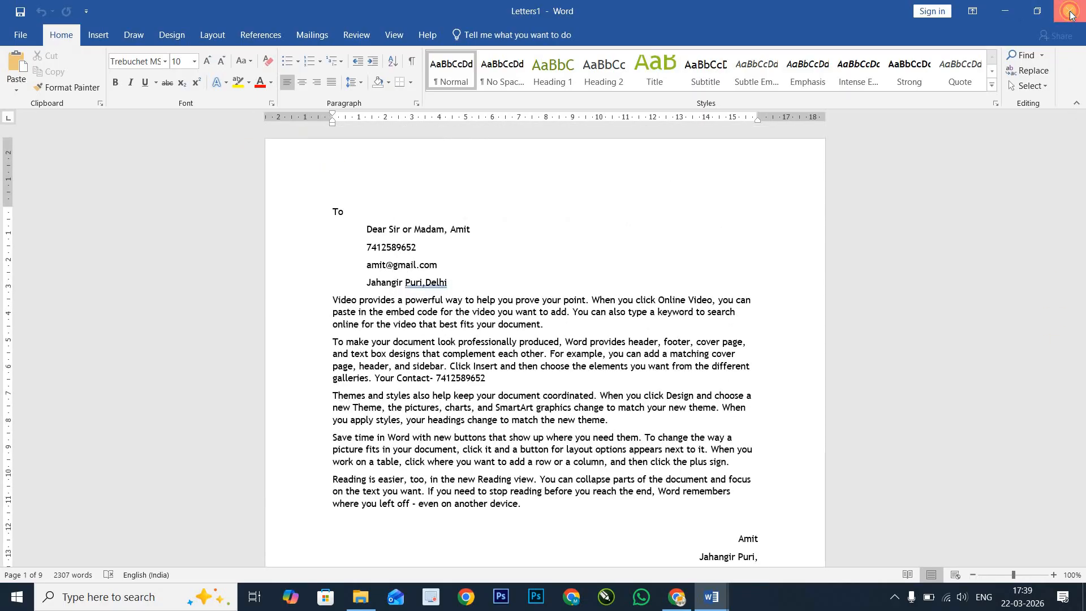
click(541, 326)
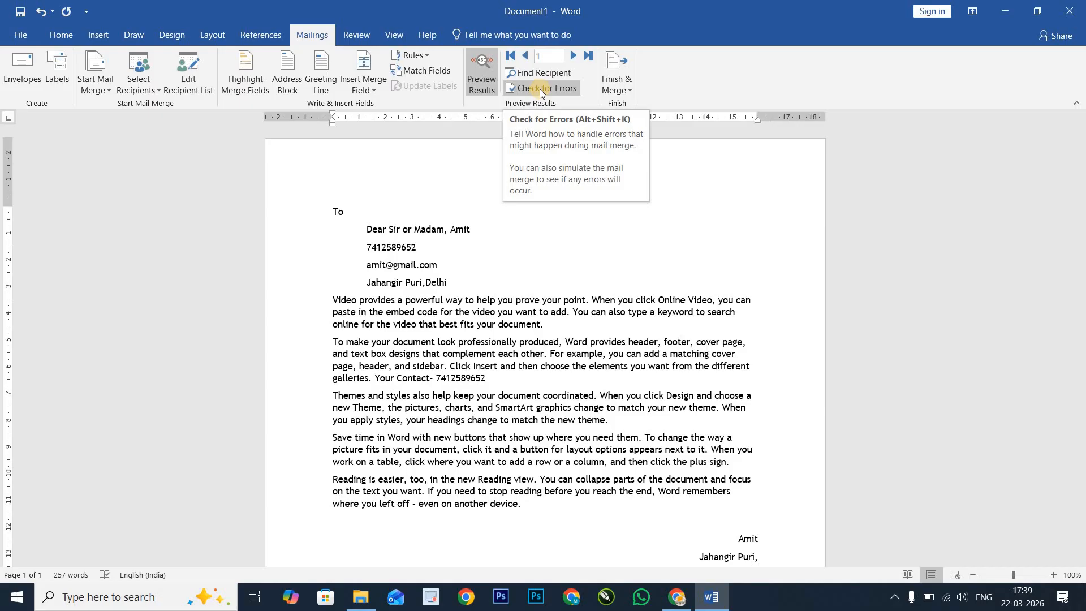
- Search the recipient names with Find Recipient until the preview lands on record 9
click(540, 73)
drag(505, 240, 598, 287)
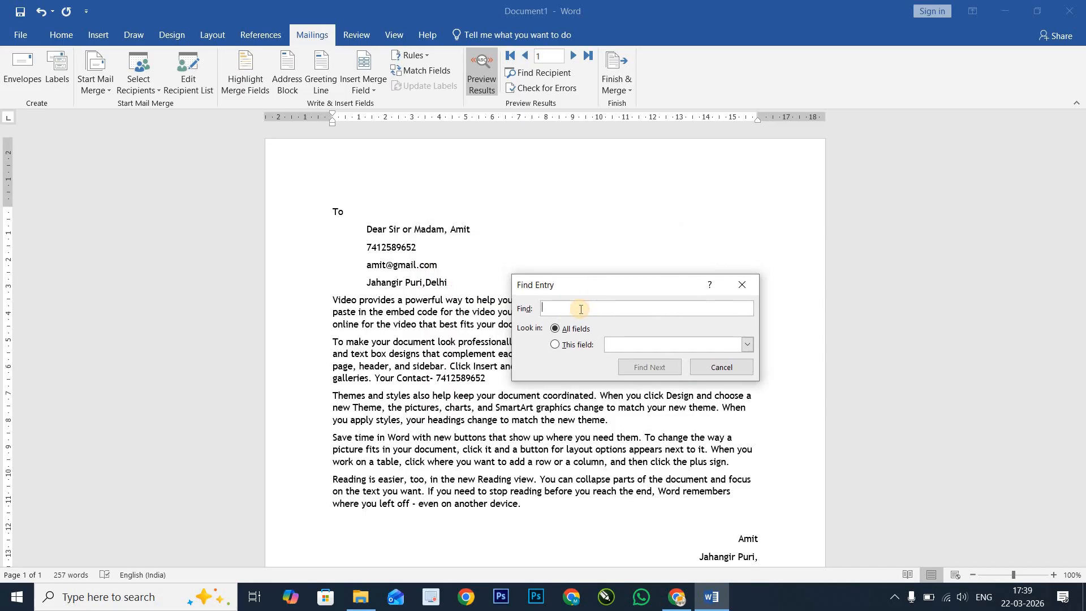
text(mukesh)
key(Return)
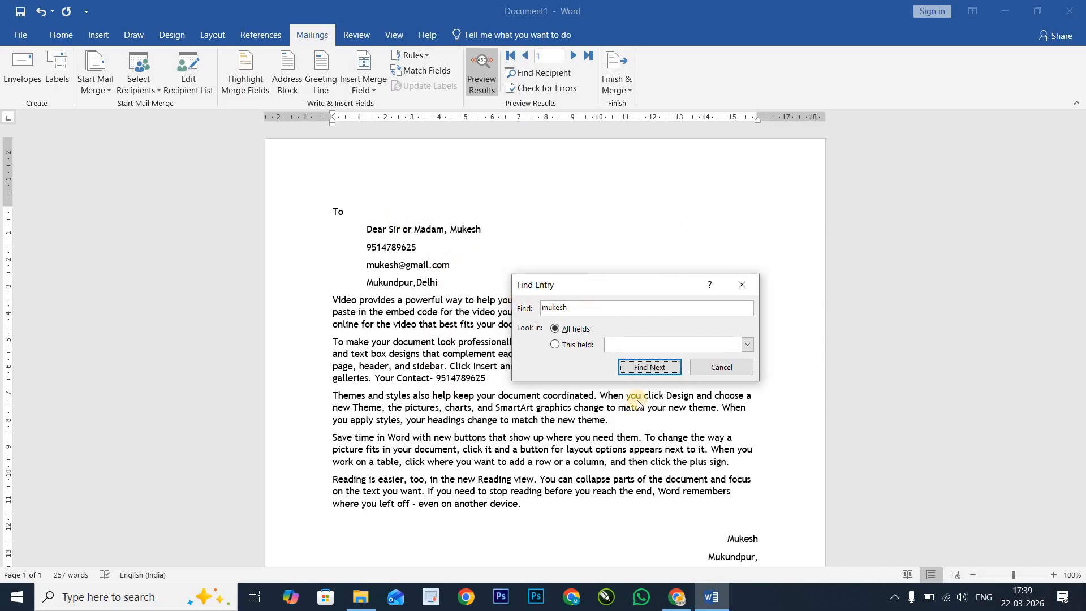
click(600, 309)
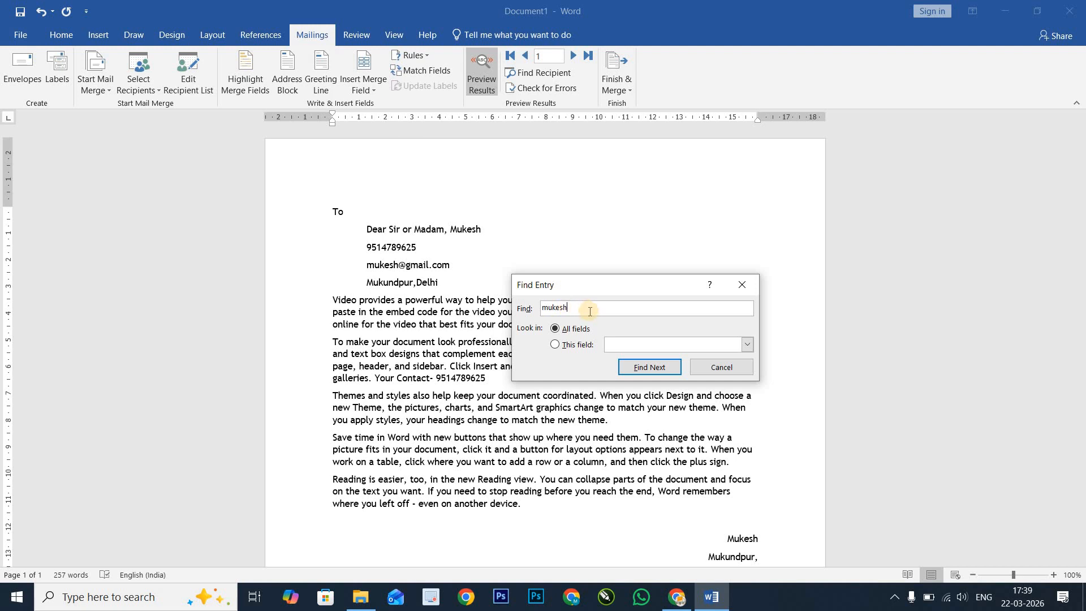
drag(574, 308, 511, 305)
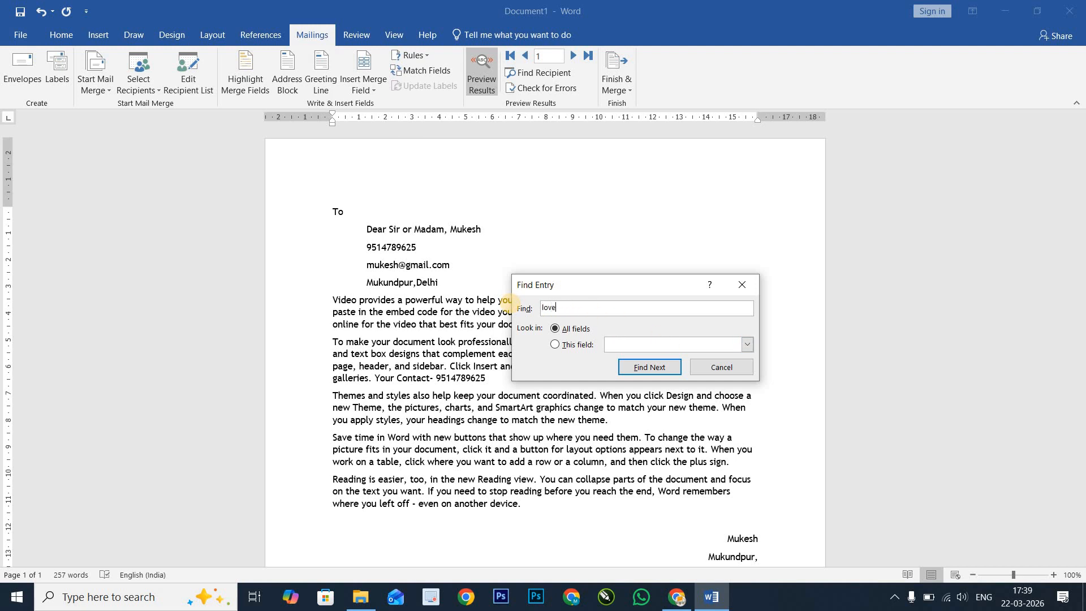
key(Return)
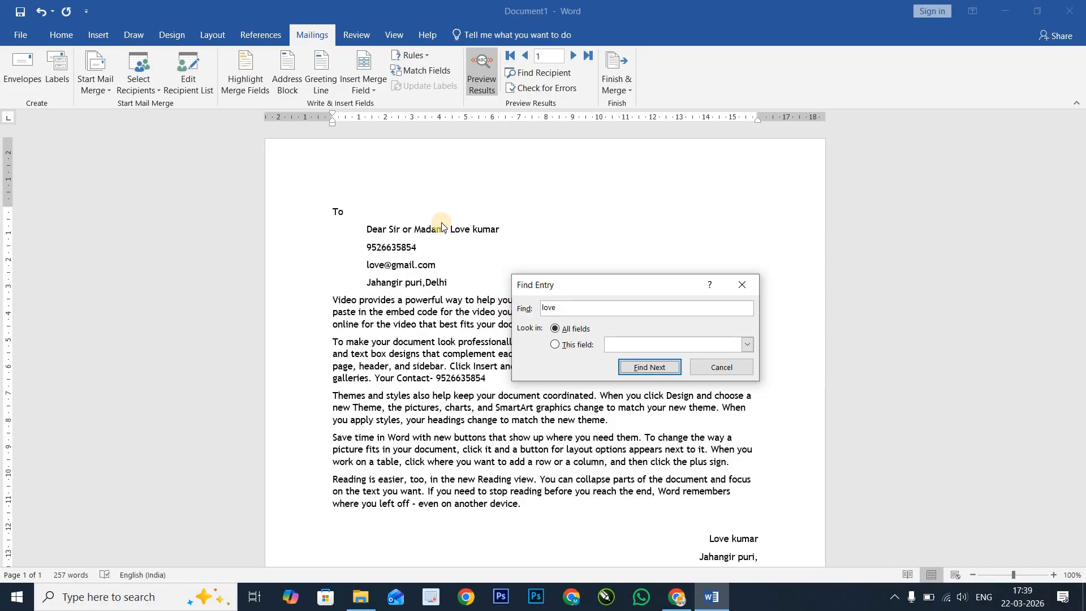
click(728, 369)
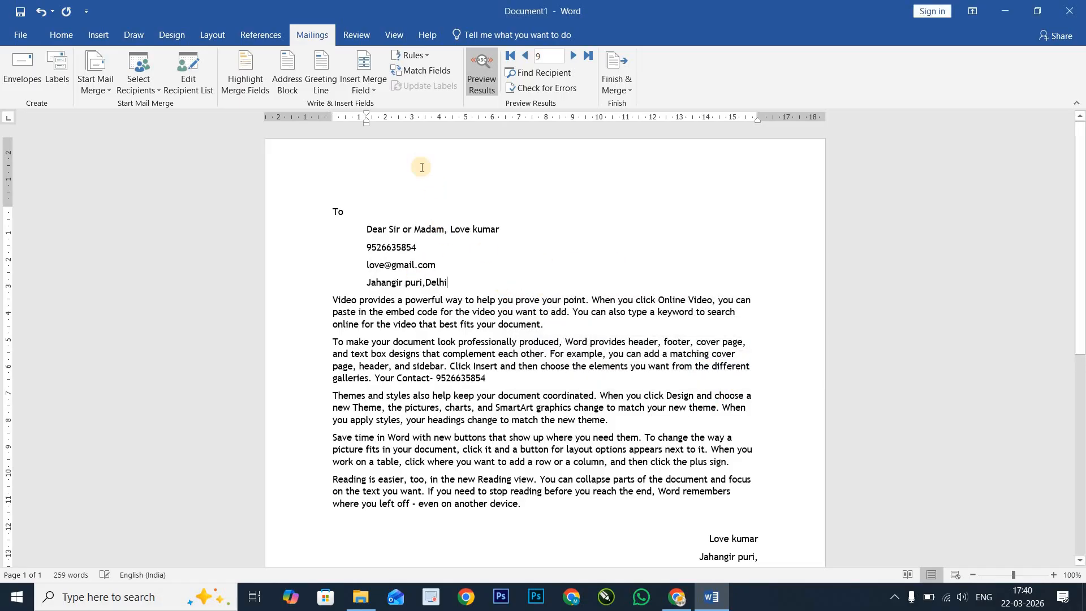
- Restart the preview at record 1 and step through the recipients to the last one, record 9
click(480, 78)
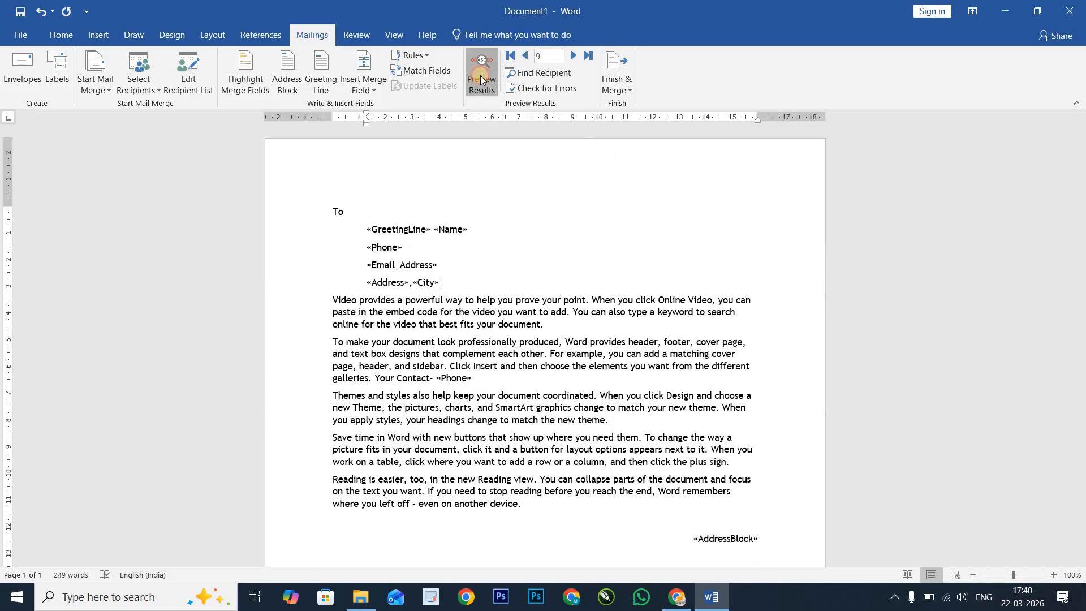
click(480, 75)
click(508, 58)
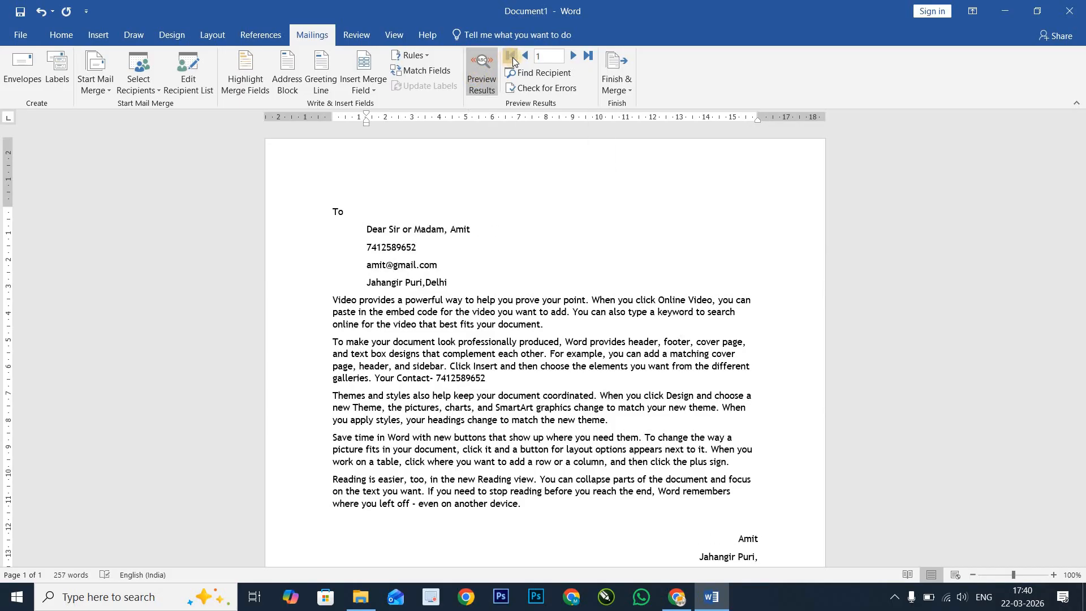
click(575, 57)
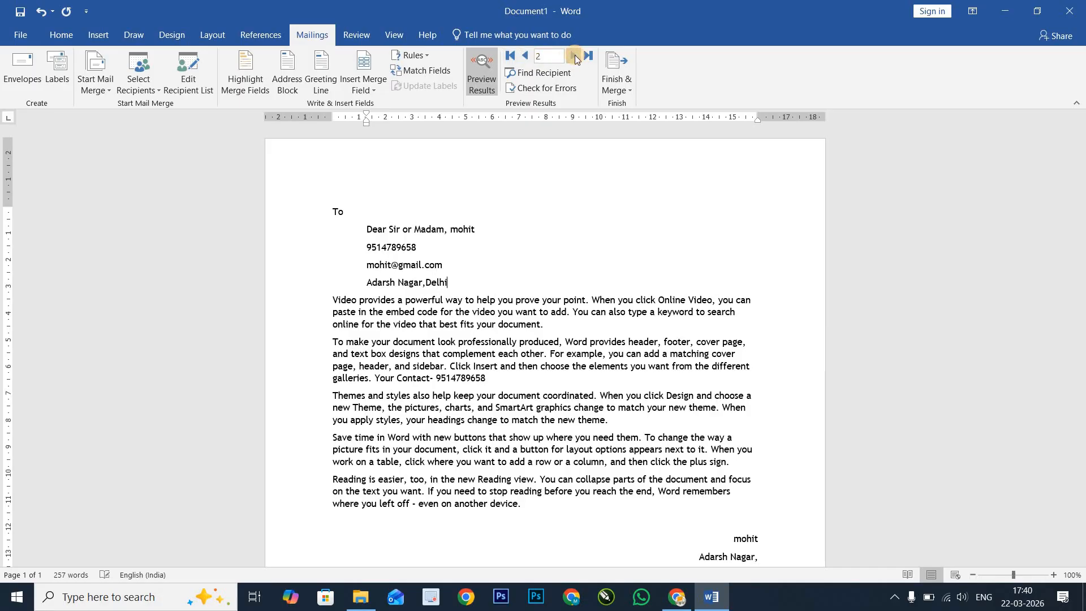
click(575, 57)
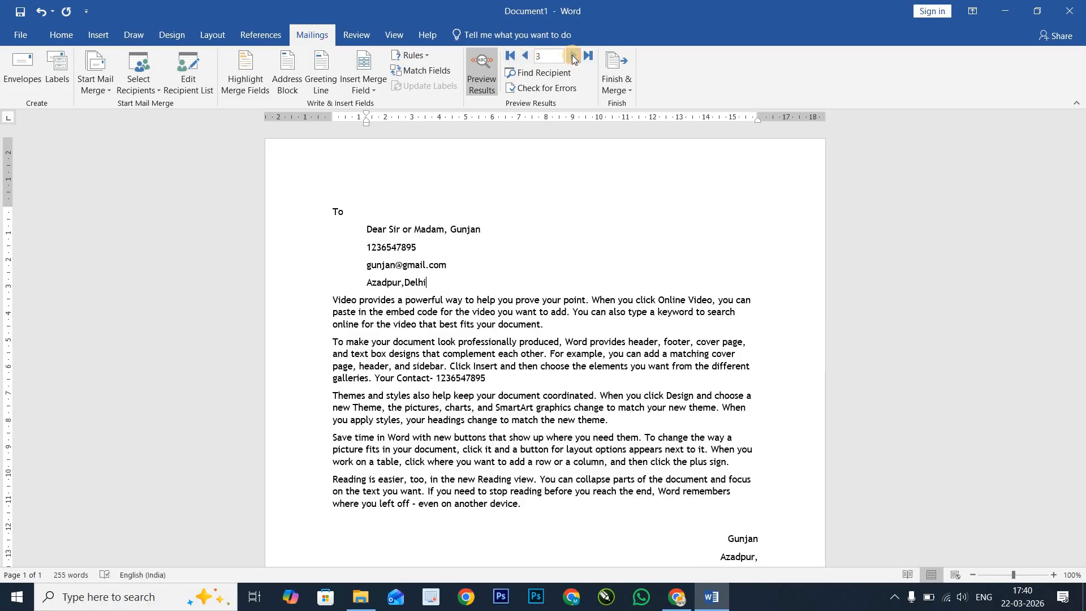
click(573, 57)
click(573, 57)
click(574, 58)
click(574, 57)
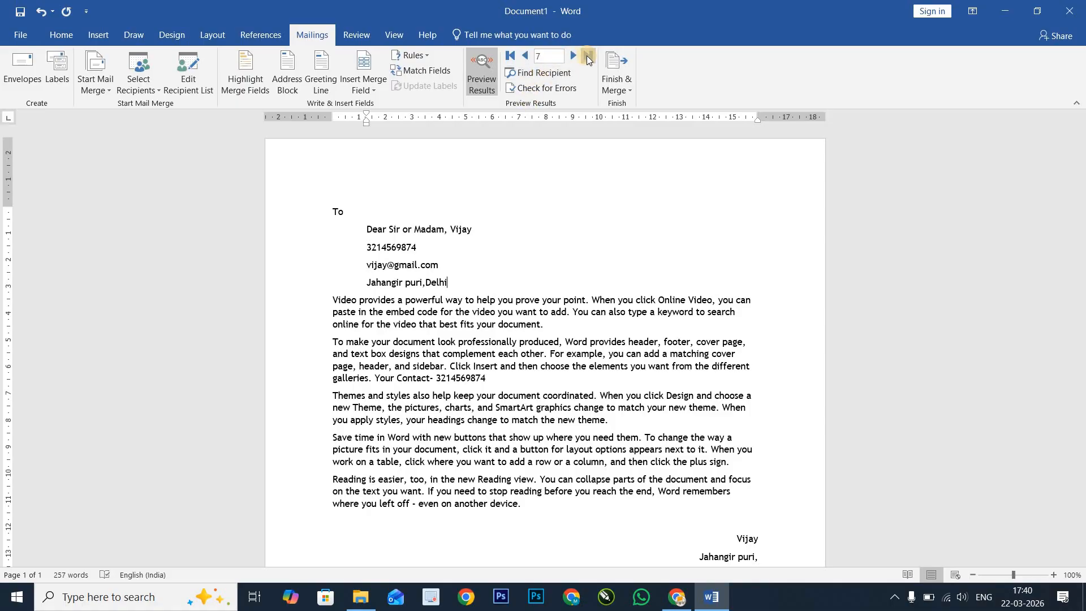
click(588, 57)
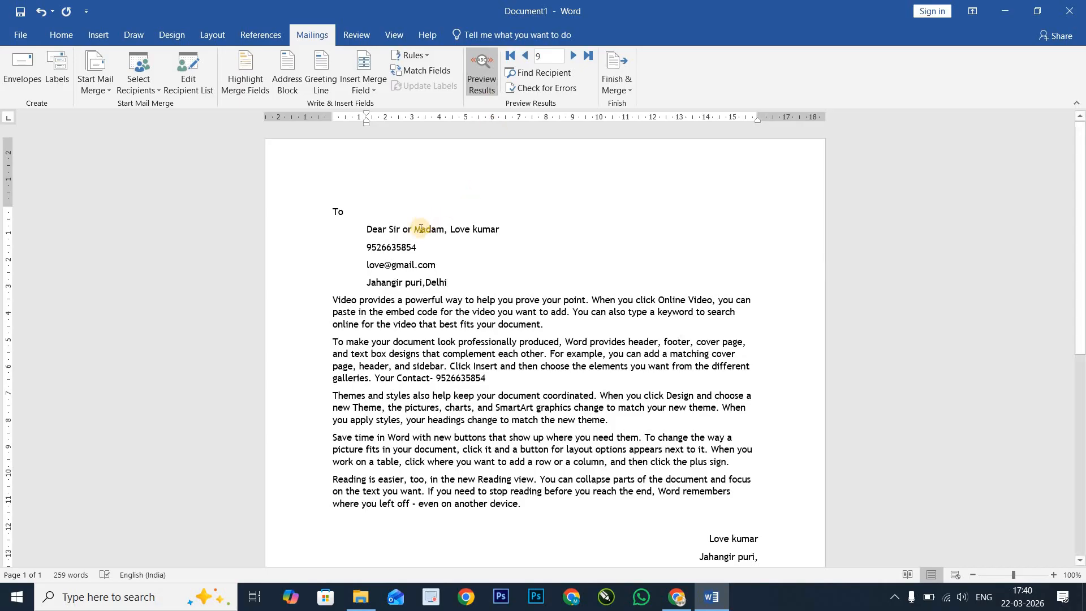
click(509, 230)
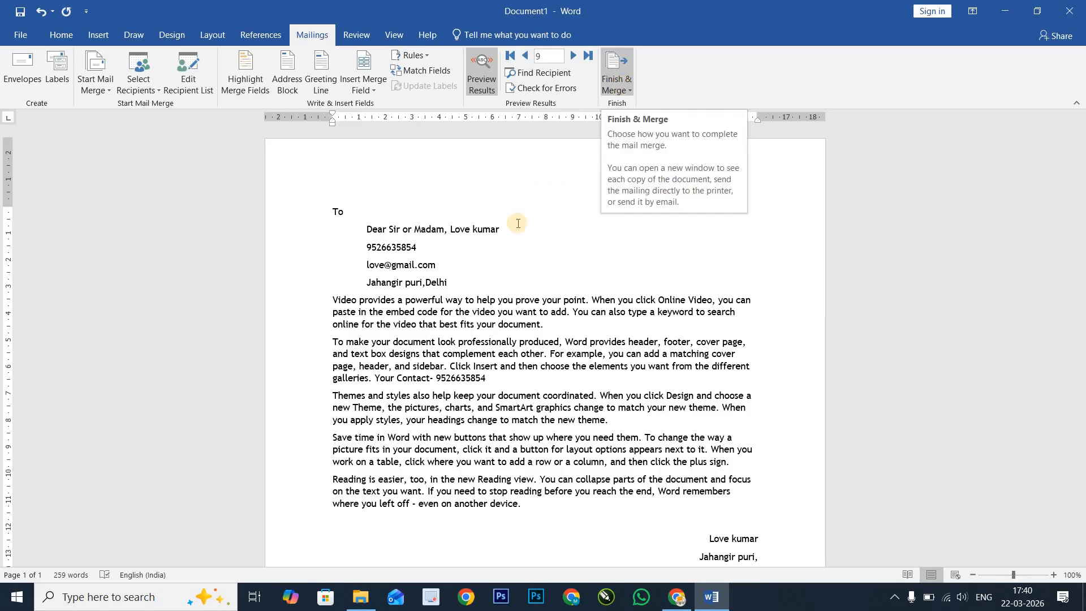
click(613, 88)
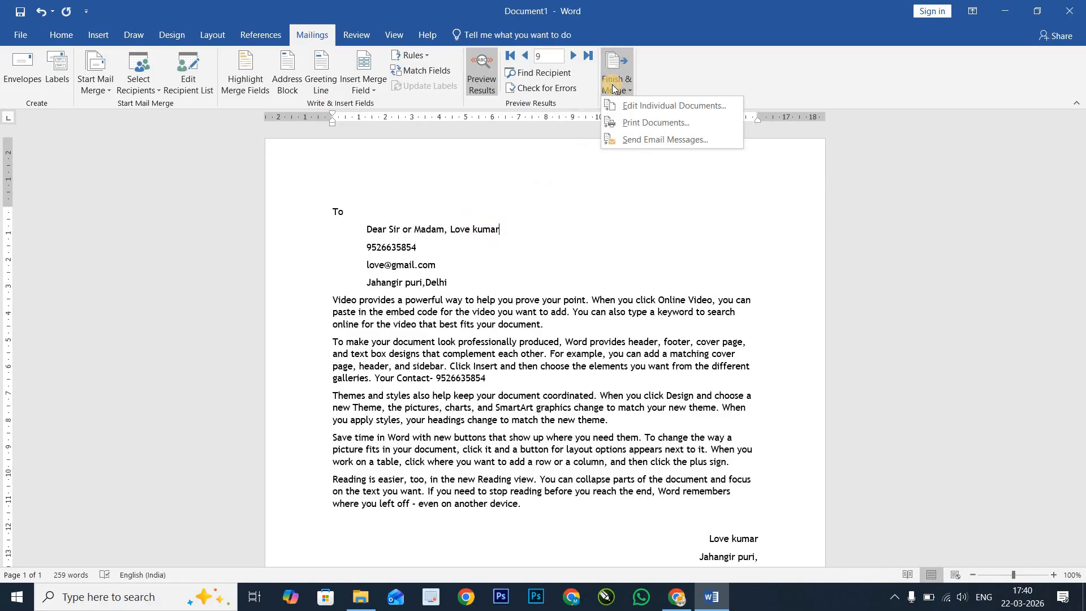
click(663, 108)
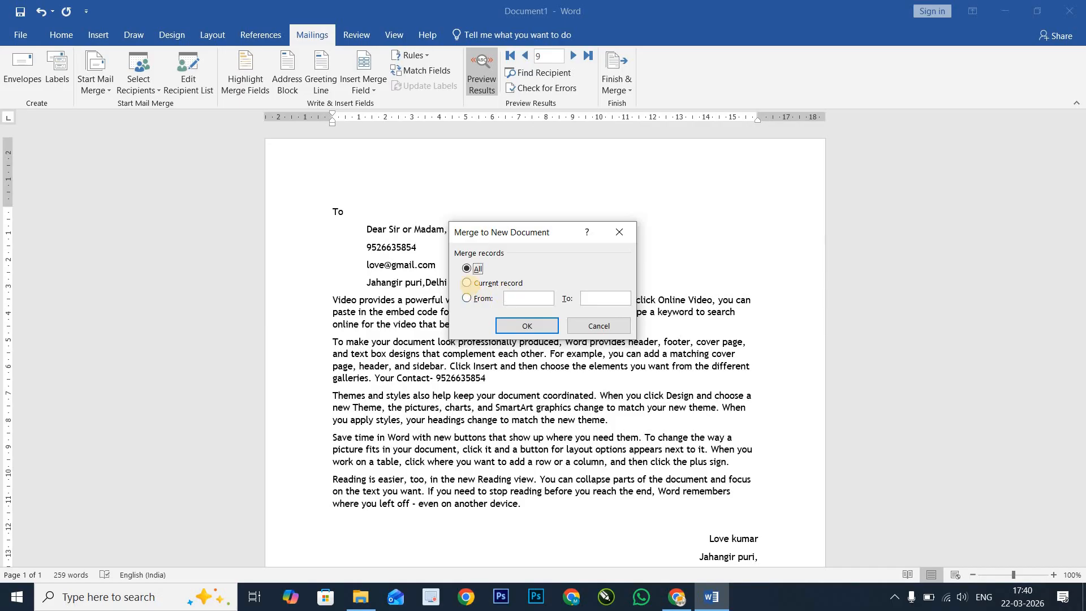
click(468, 284)
click(526, 328)
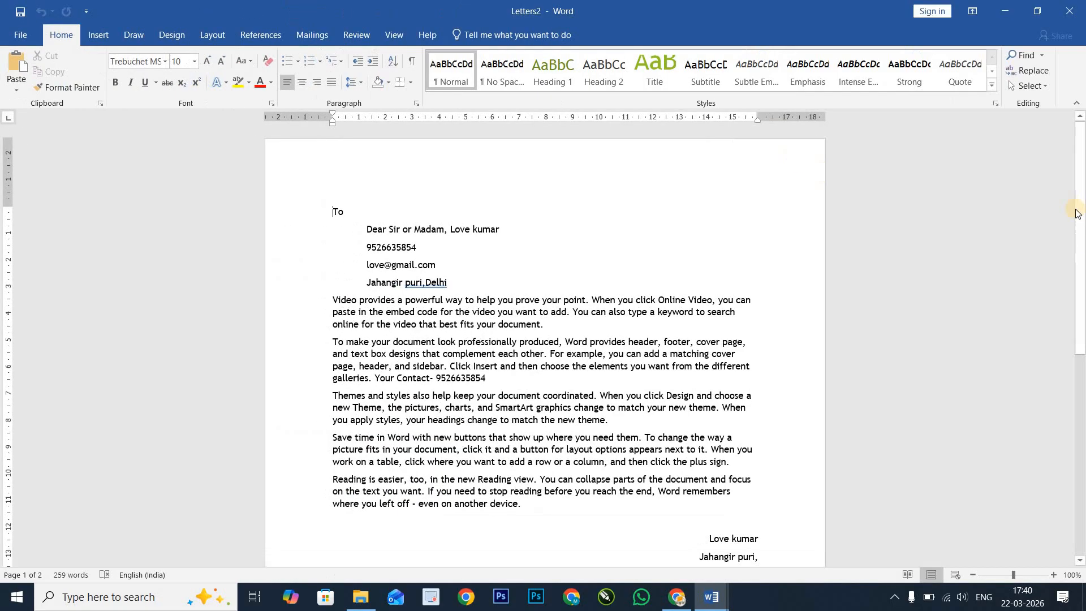
drag(1080, 244, 1084, 113)
click(1070, 9)
click(544, 325)
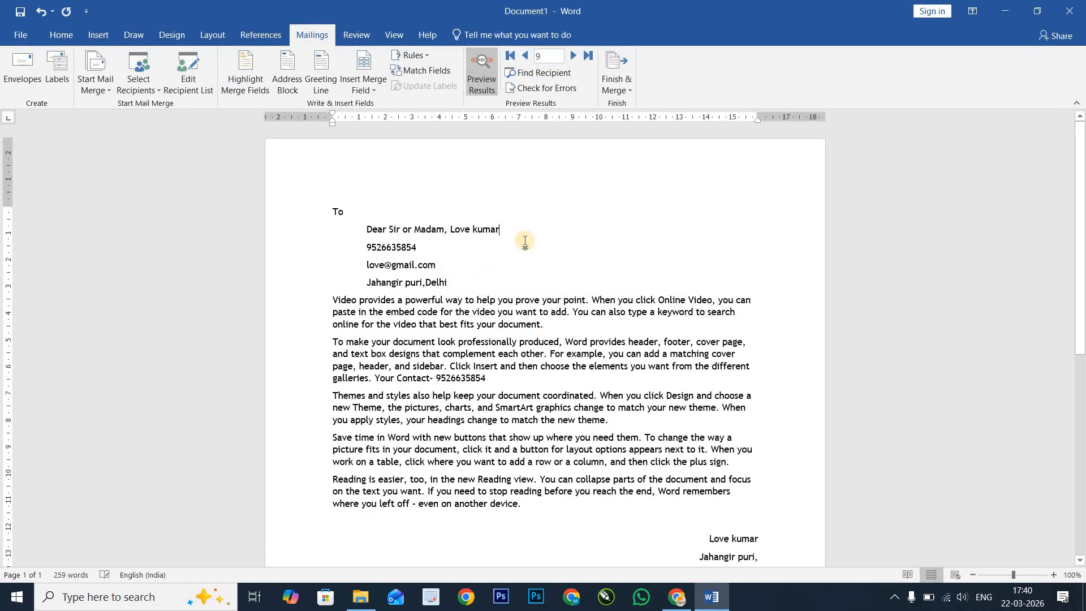
click(616, 82)
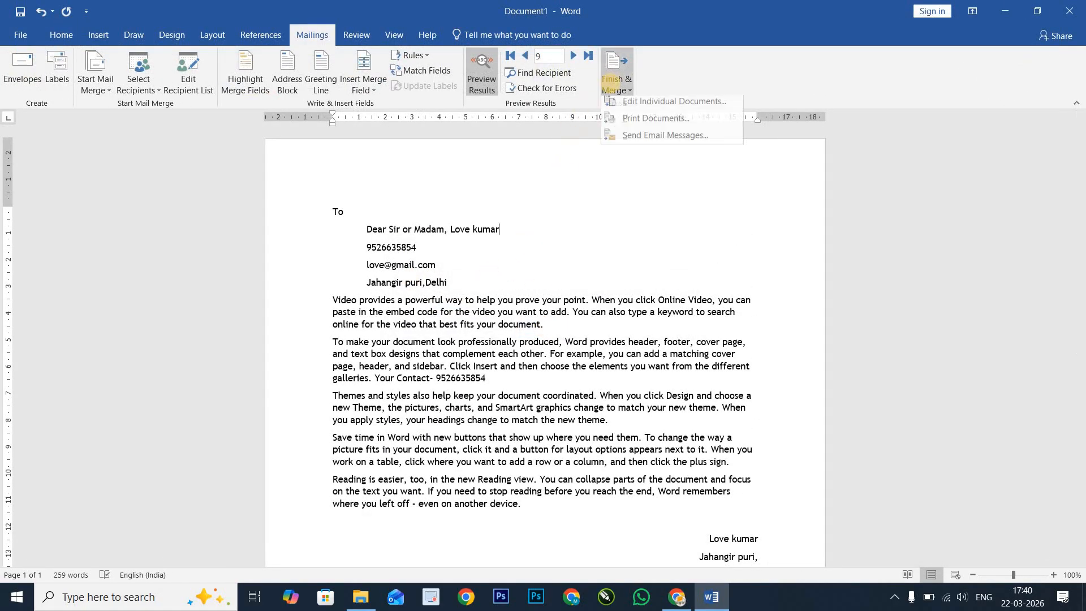
click(642, 124)
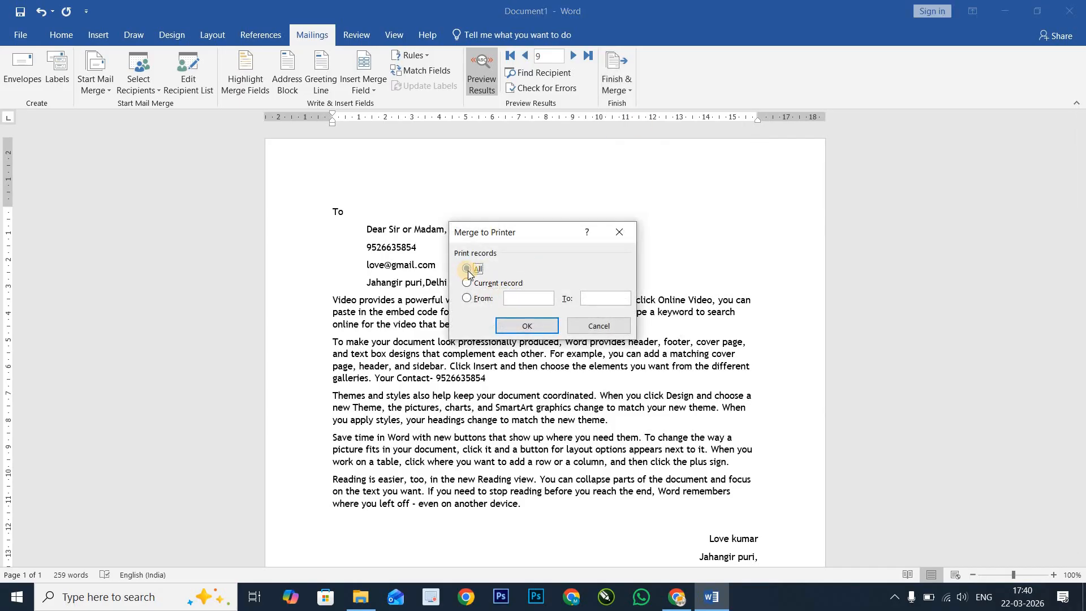
click(466, 298)
click(516, 300)
click(599, 300)
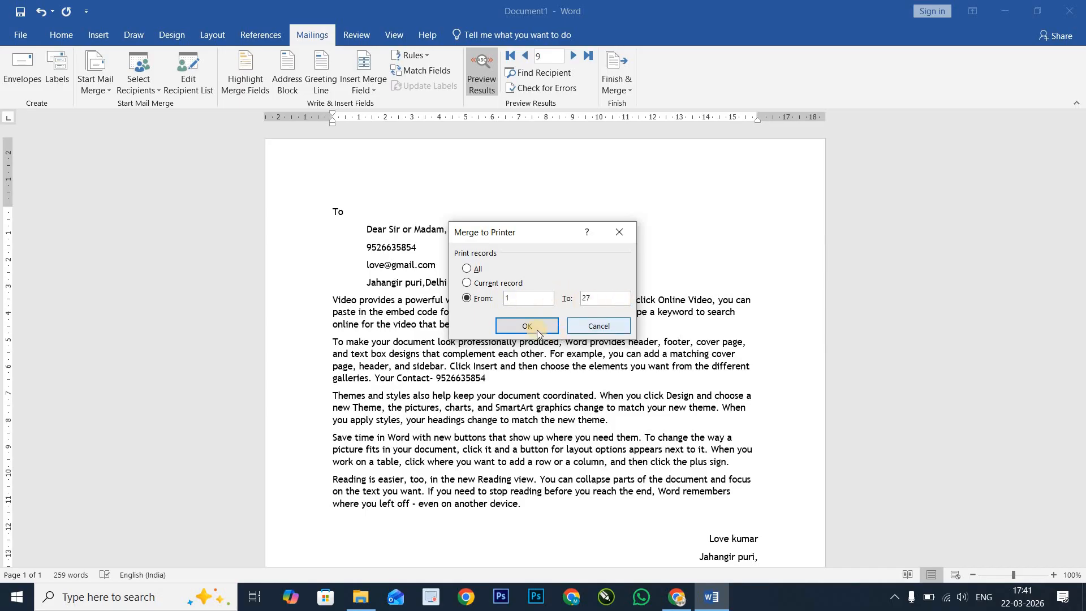
double_click(521, 299)
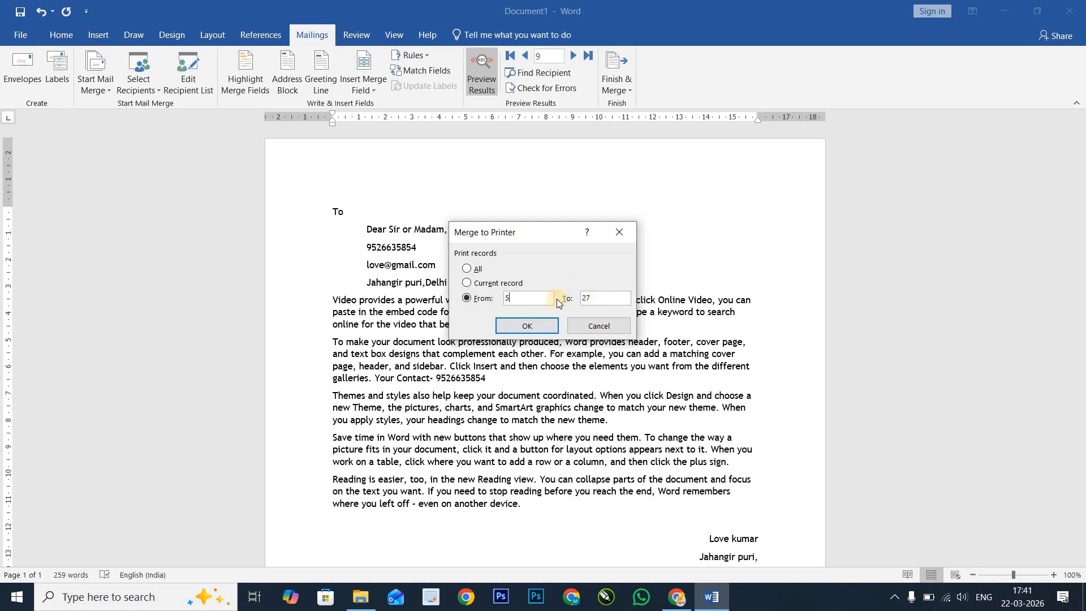
click(467, 269)
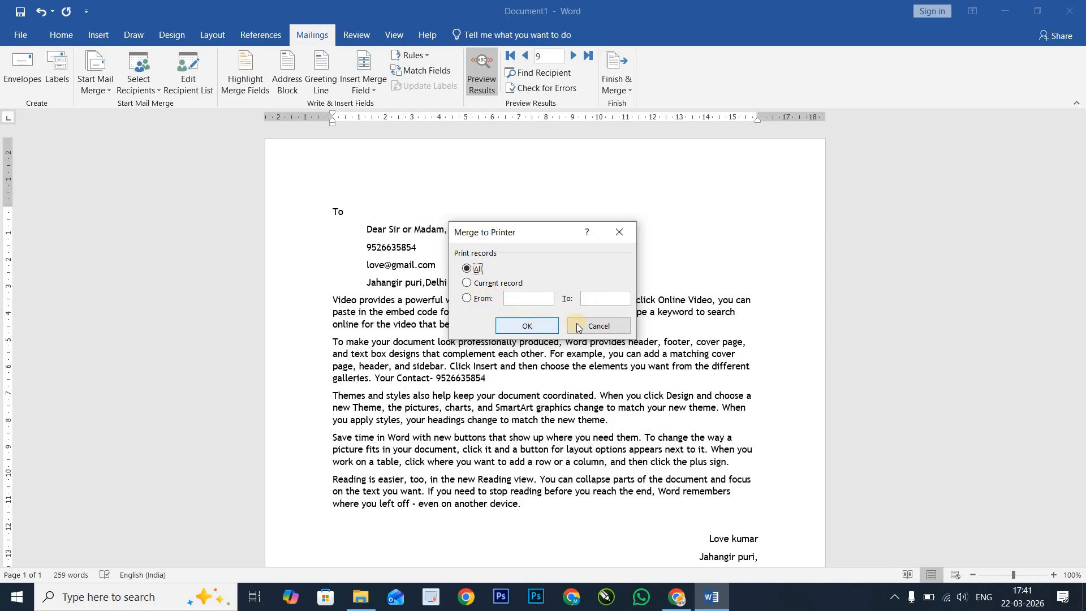
click(598, 326)
click(618, 84)
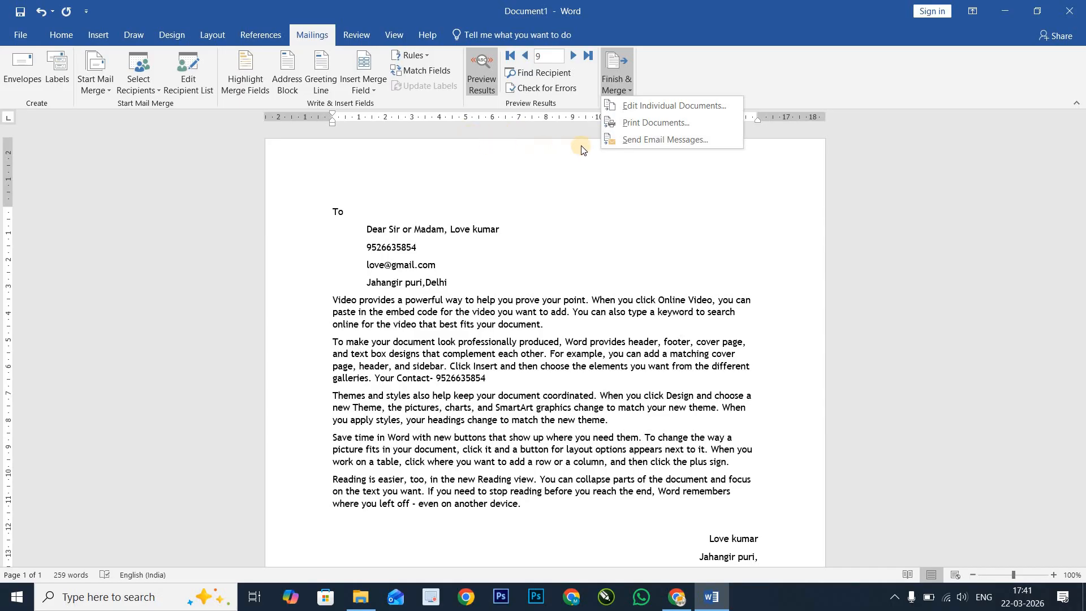
click(641, 142)
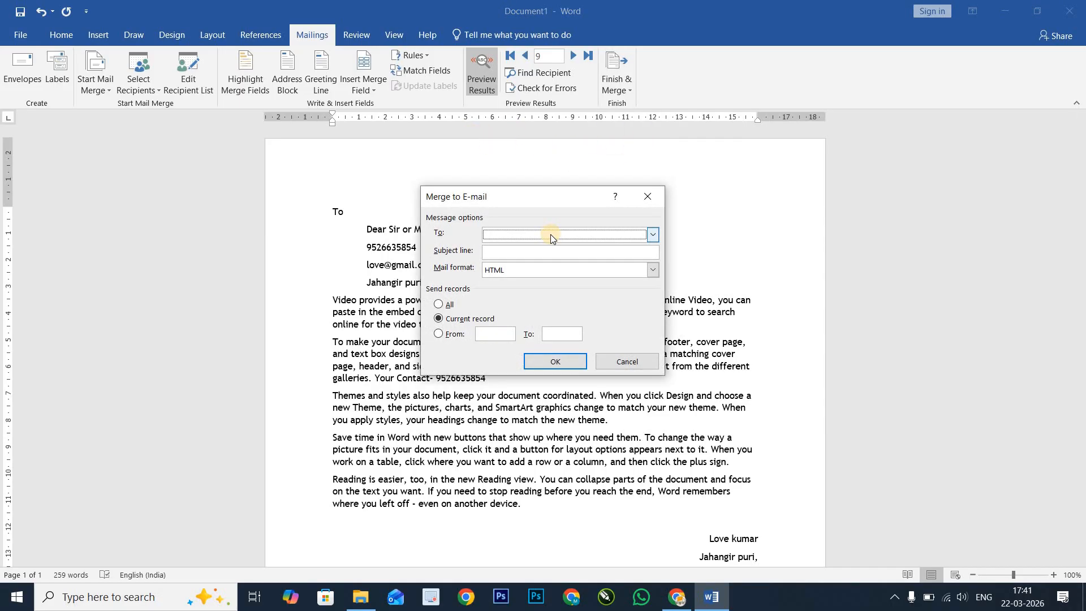
click(551, 234)
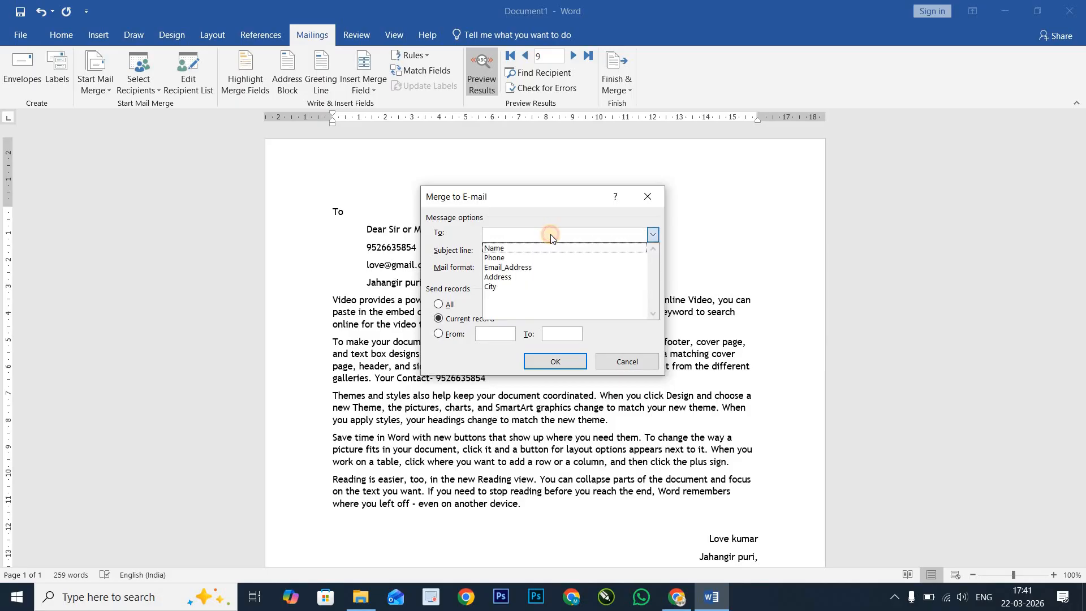
click(507, 267)
click(492, 253)
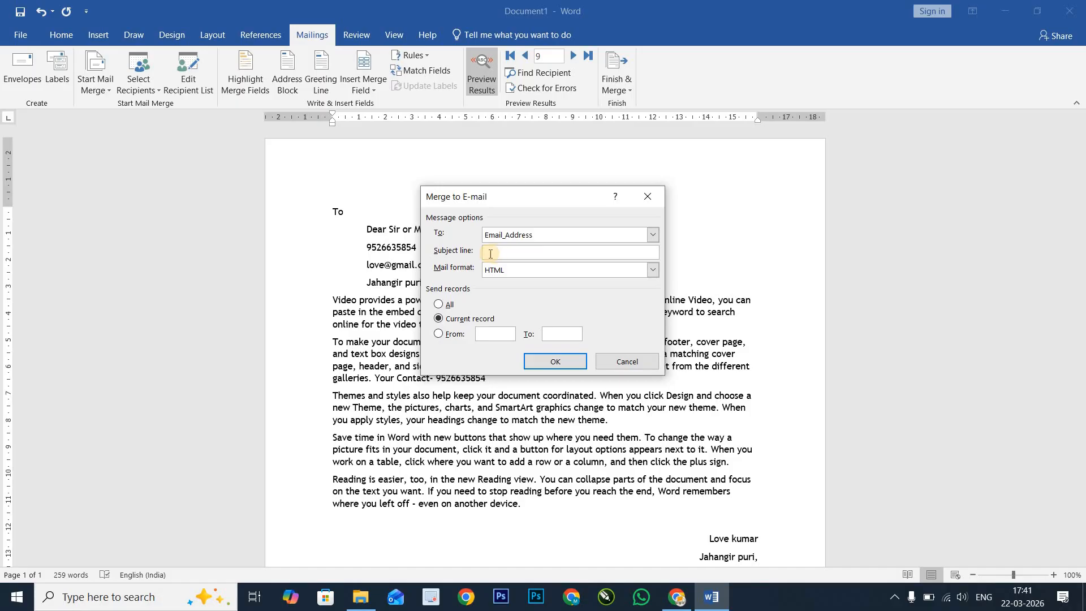
drag(570, 211, 641, 219)
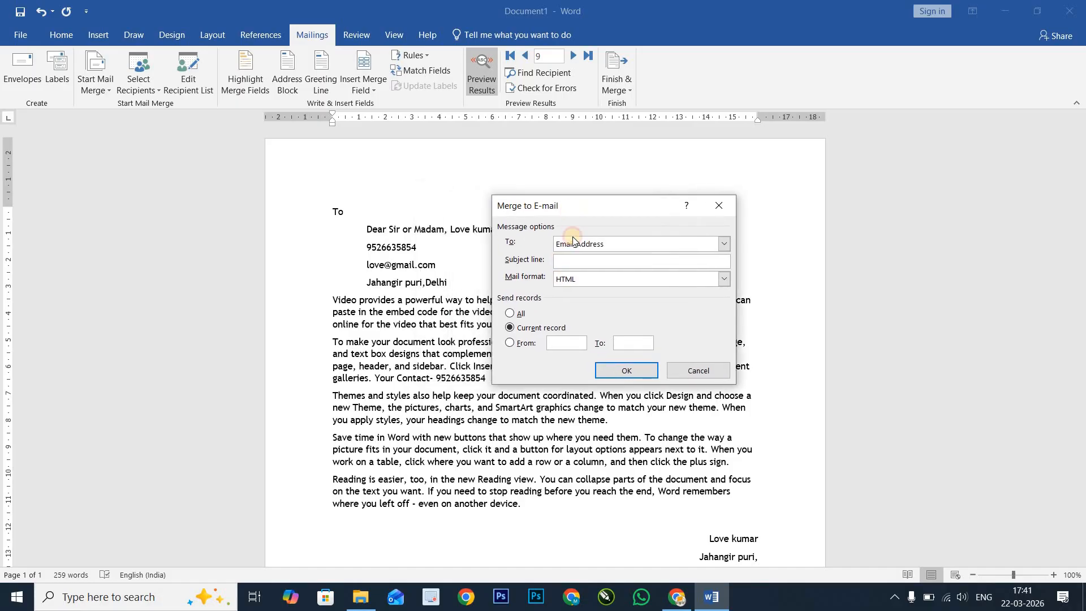
click(578, 278)
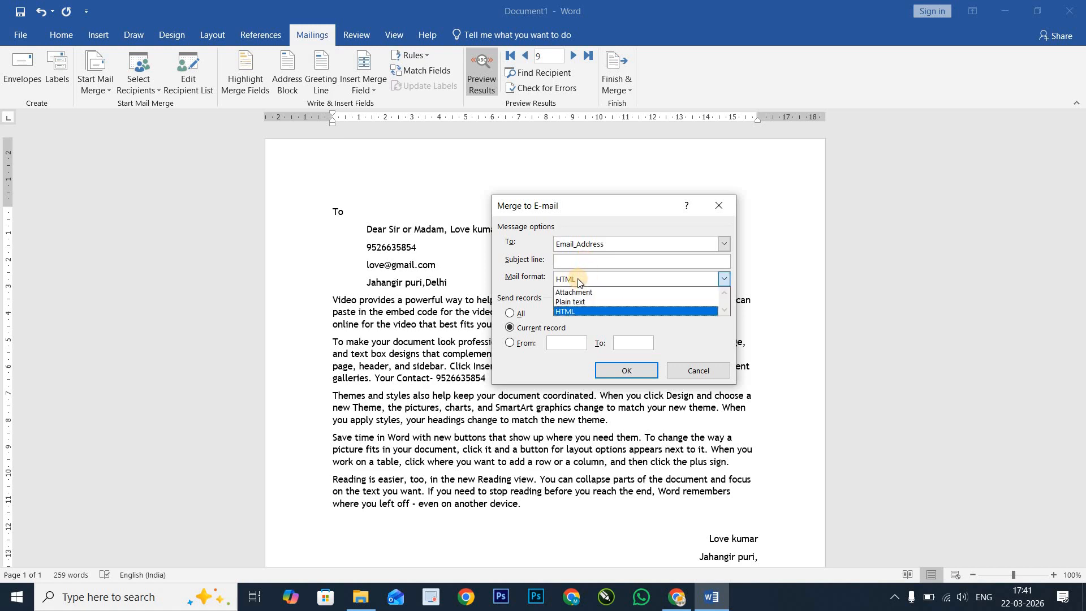
click(582, 314)
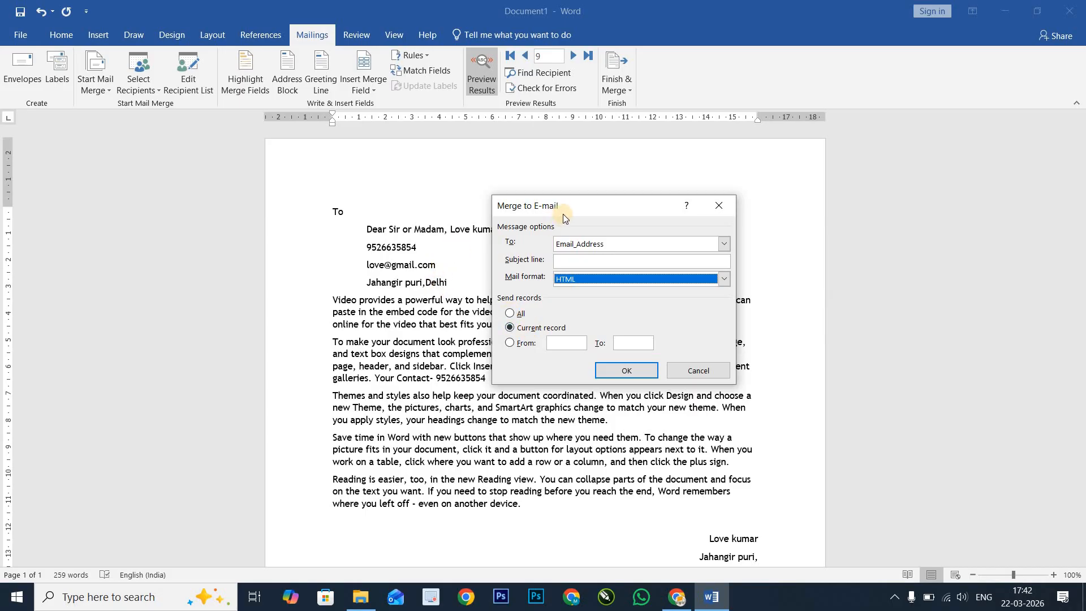
drag(650, 207, 735, 204)
click(595, 340)
click(642, 341)
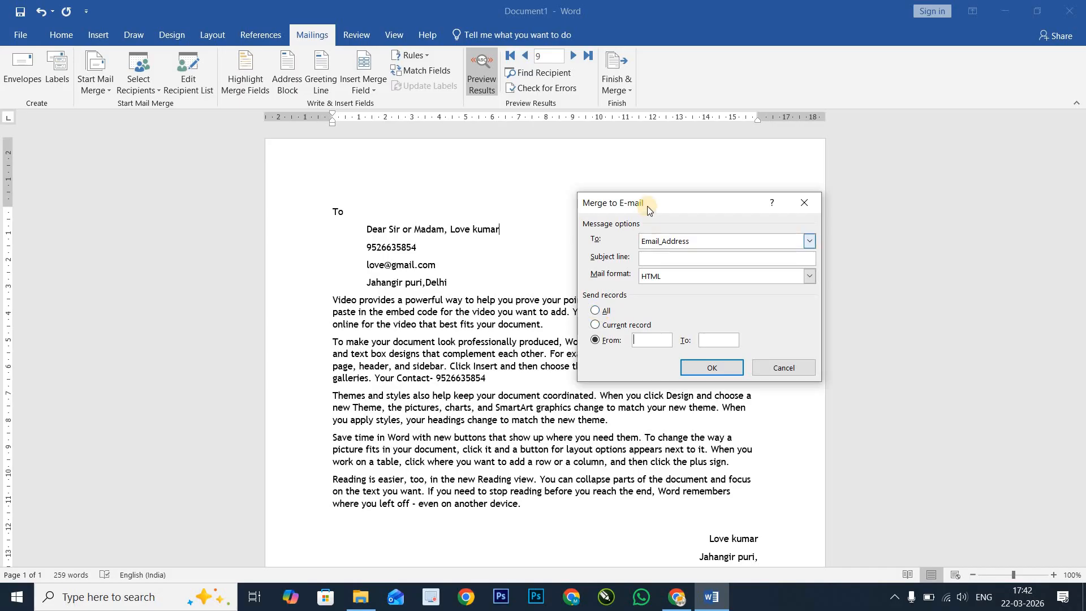
drag(601, 211, 544, 215)
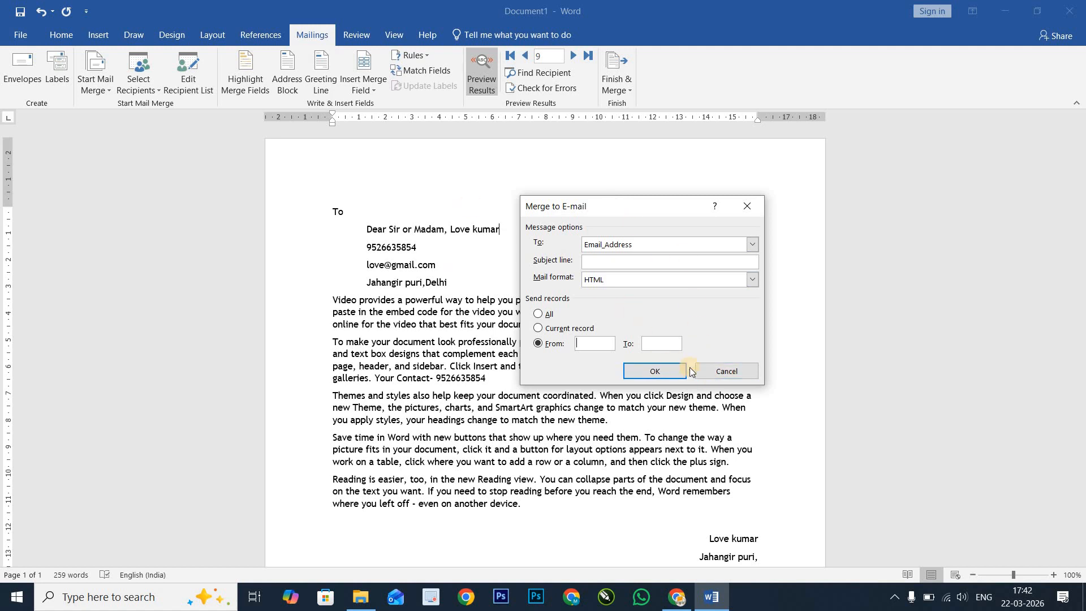
click(733, 377)
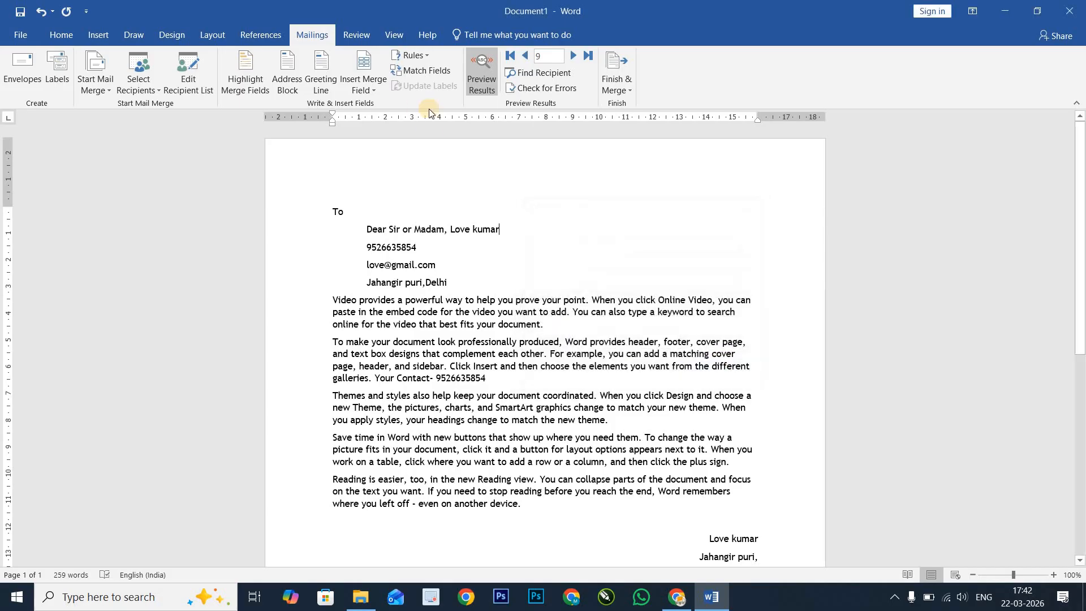
- Look through the Finish & Merge and Insert Merge Field menus without changing anything
click(622, 86)
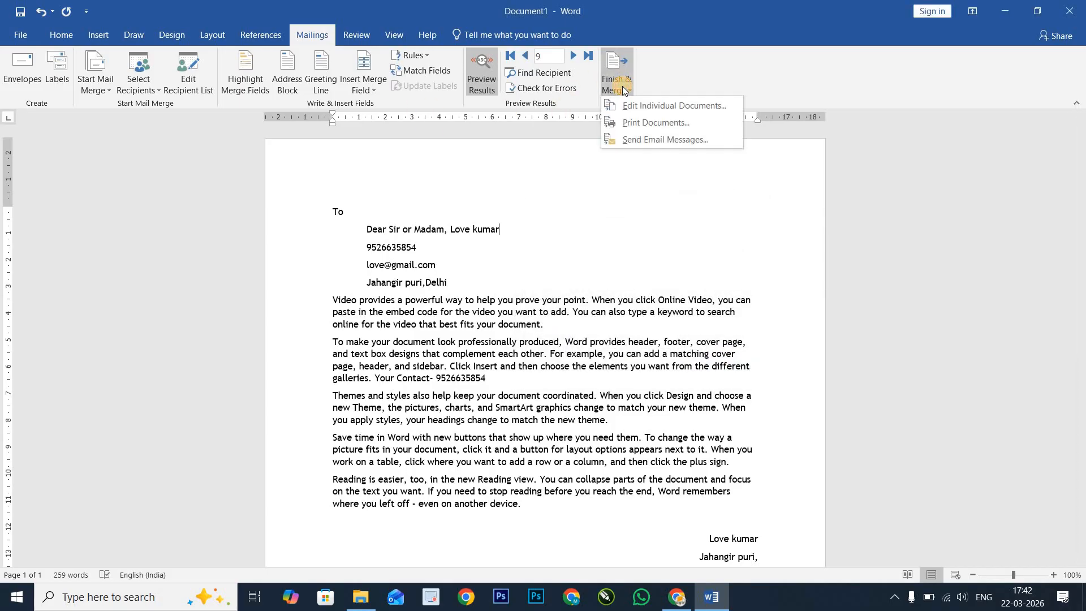
click(556, 148)
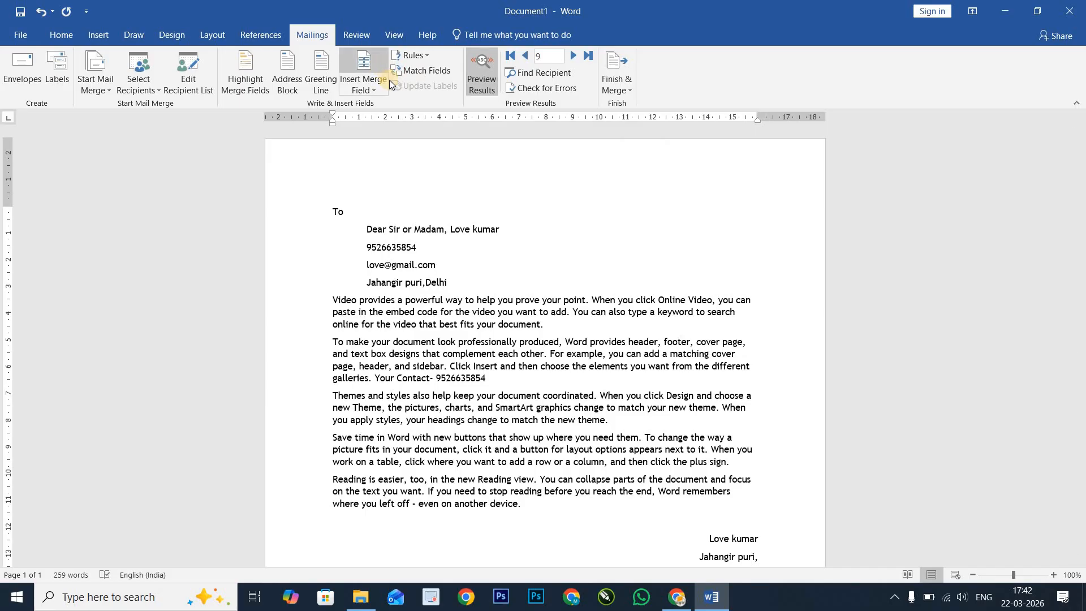
click(371, 92)
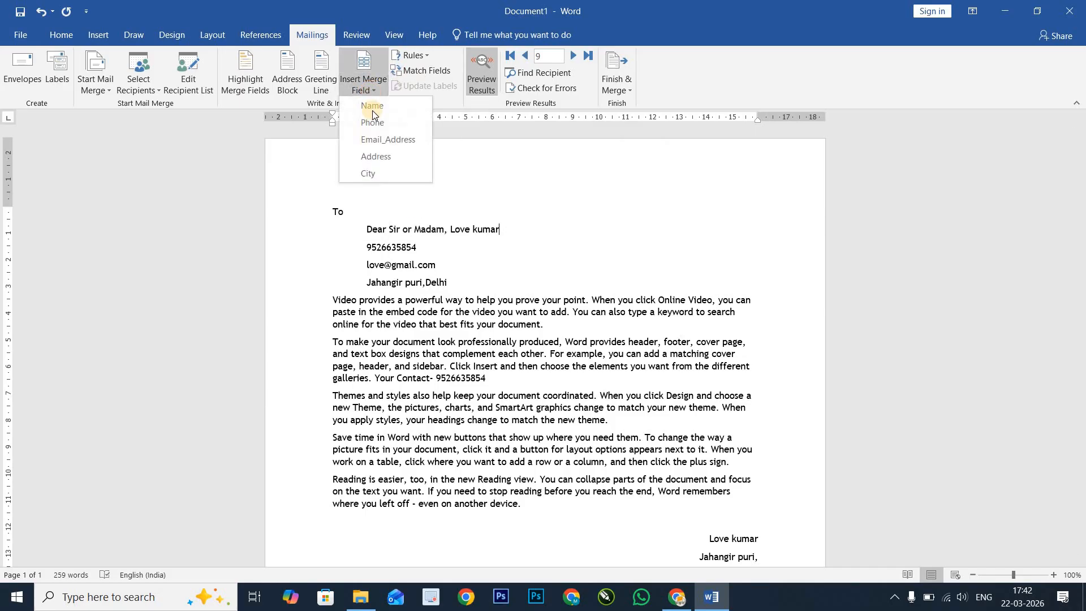
click(407, 219)
click(369, 65)
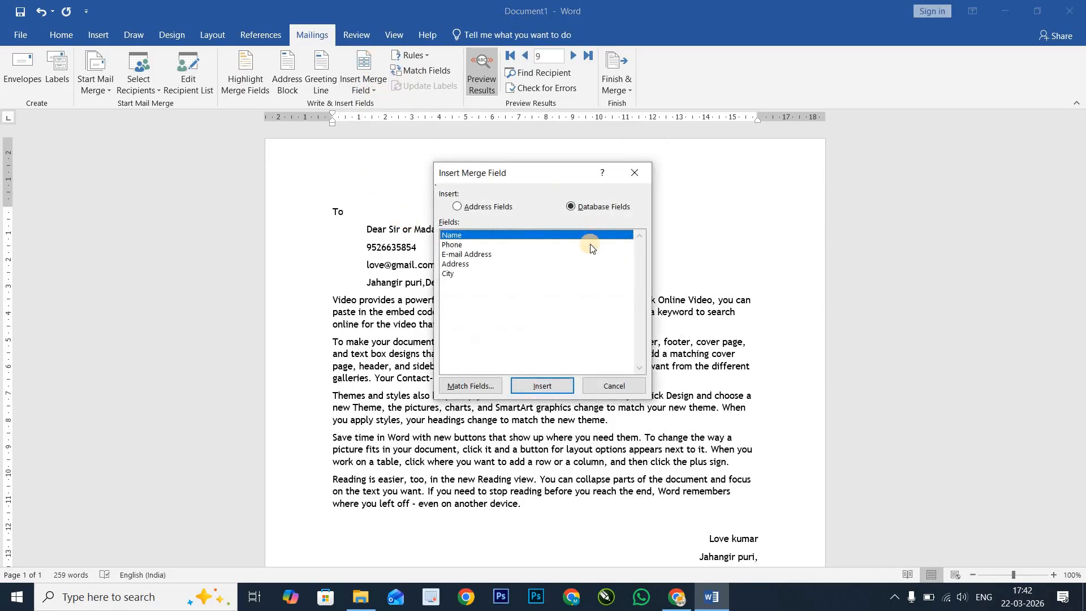
click(640, 169)
click(365, 90)
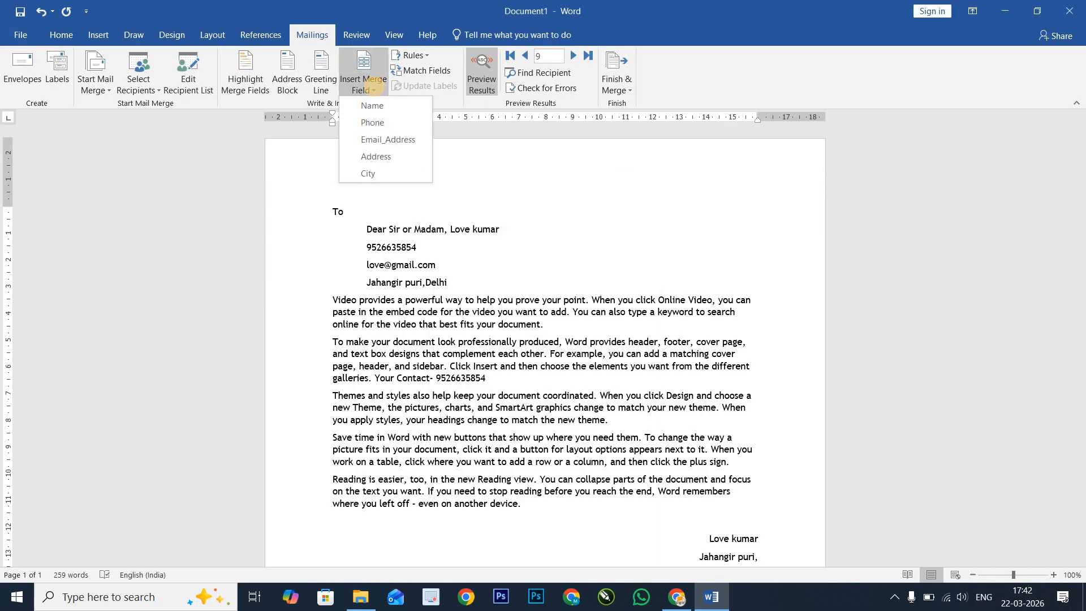
click(418, 208)
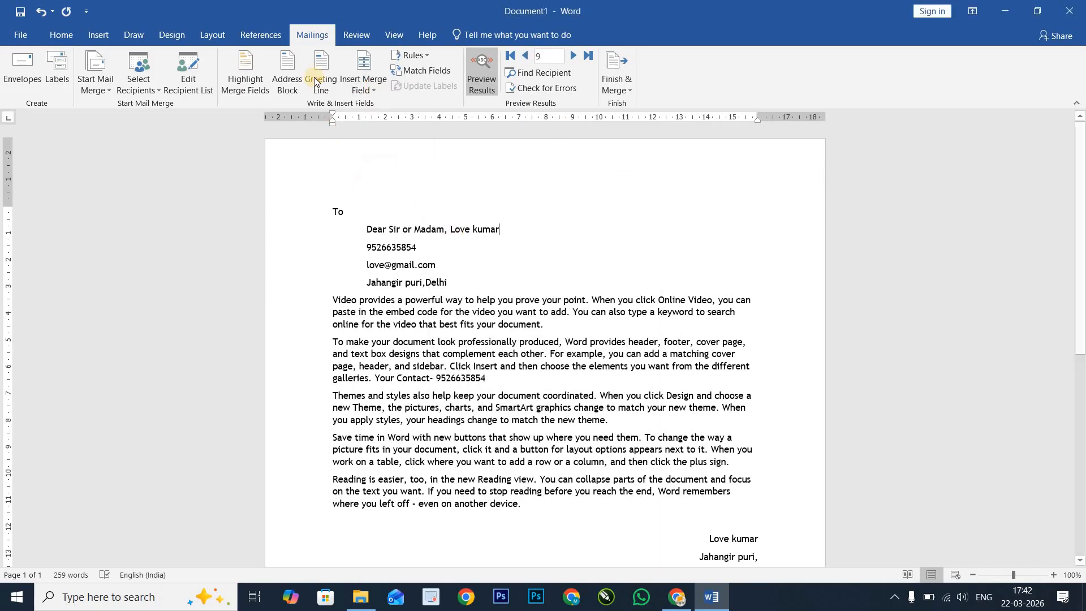
- Open the Mail Merge Recipients list via Edit Recipient List
click(317, 77)
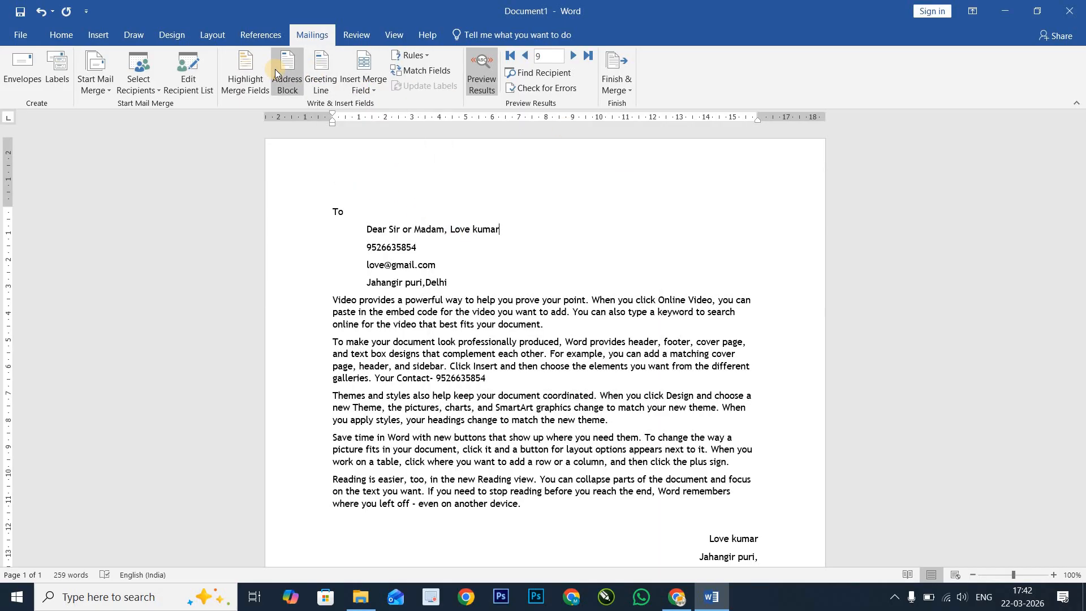
click(393, 191)
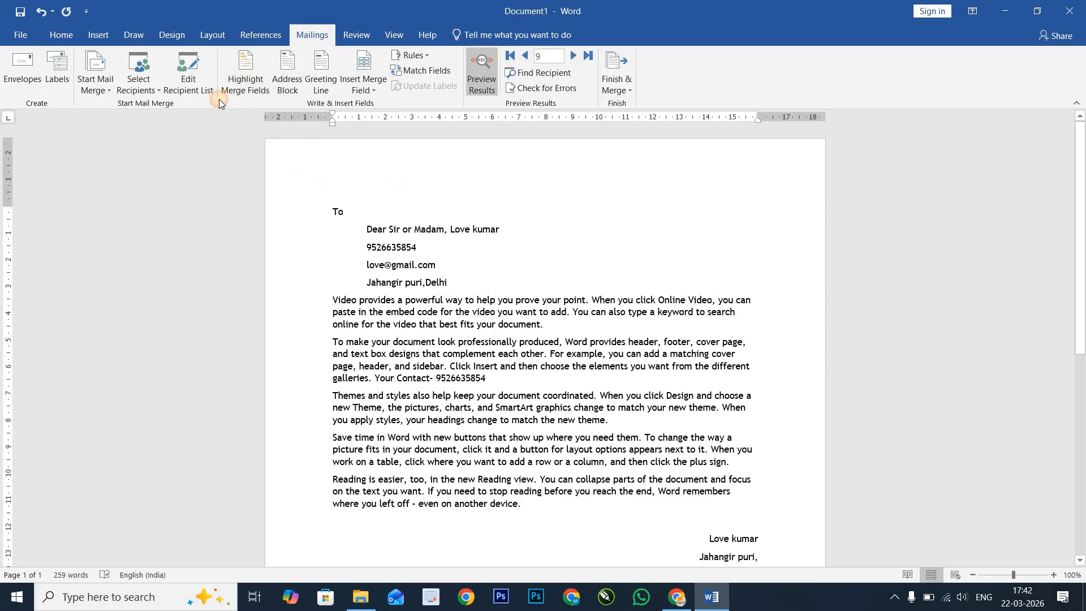
click(467, 246)
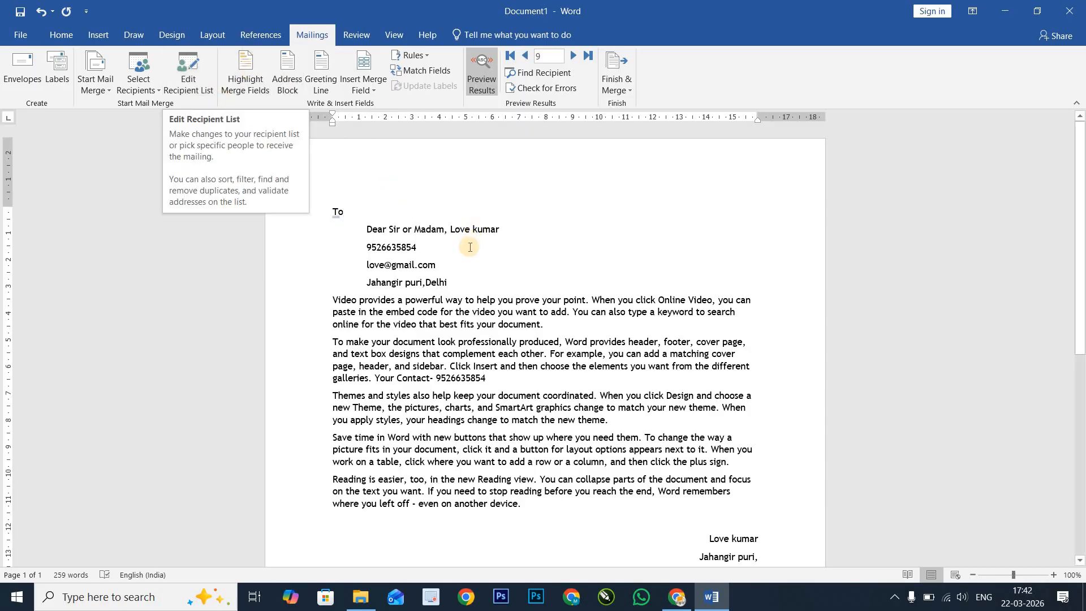
click(184, 78)
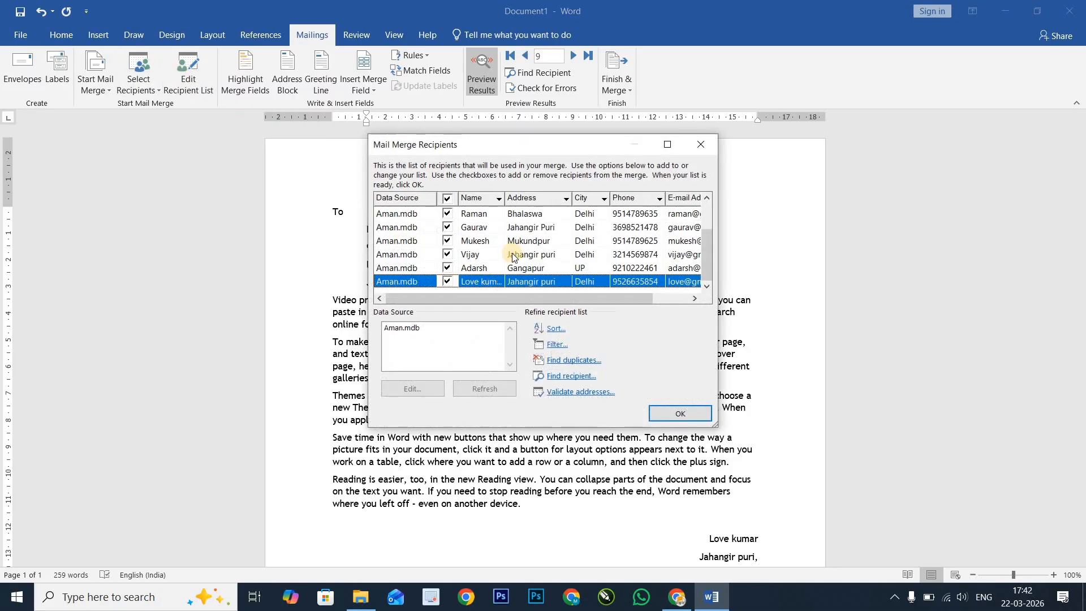
- Open the Aman.mdb data source for editing and add a new empty recipient row
click(413, 328)
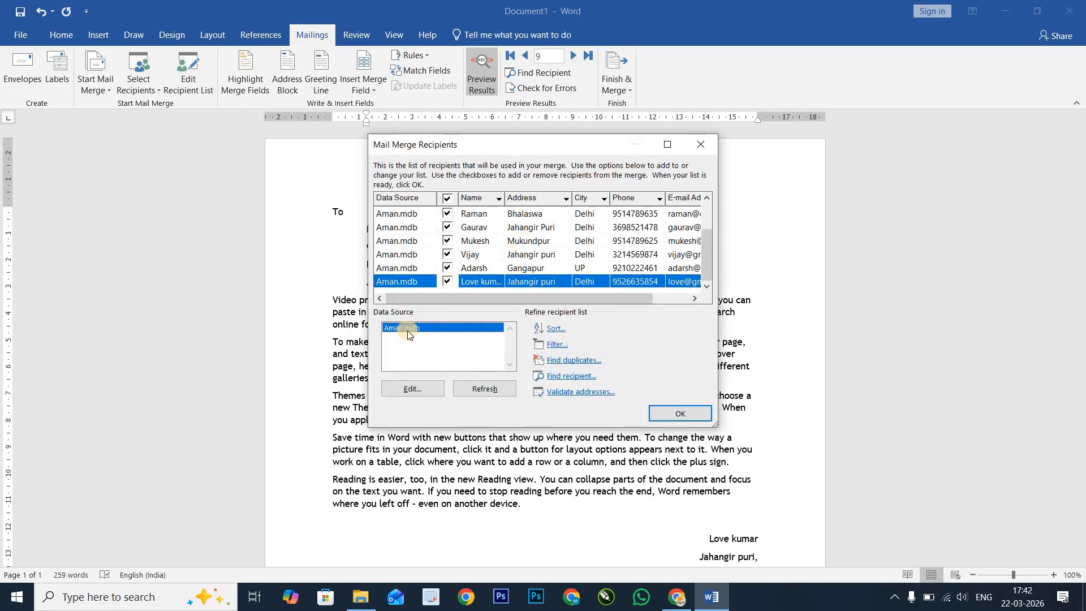
click(411, 389)
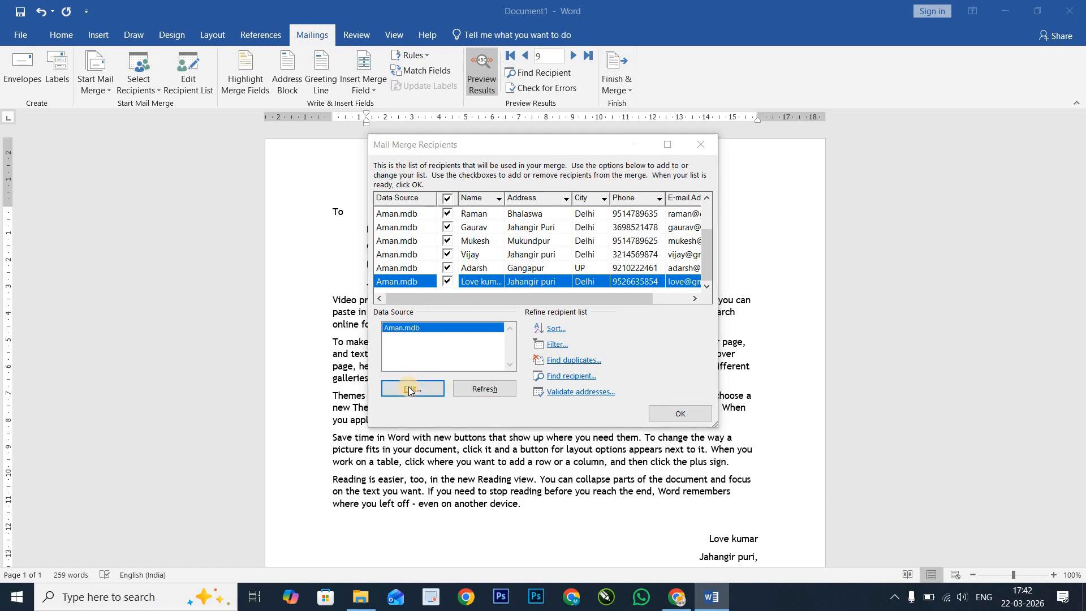
click(339, 335)
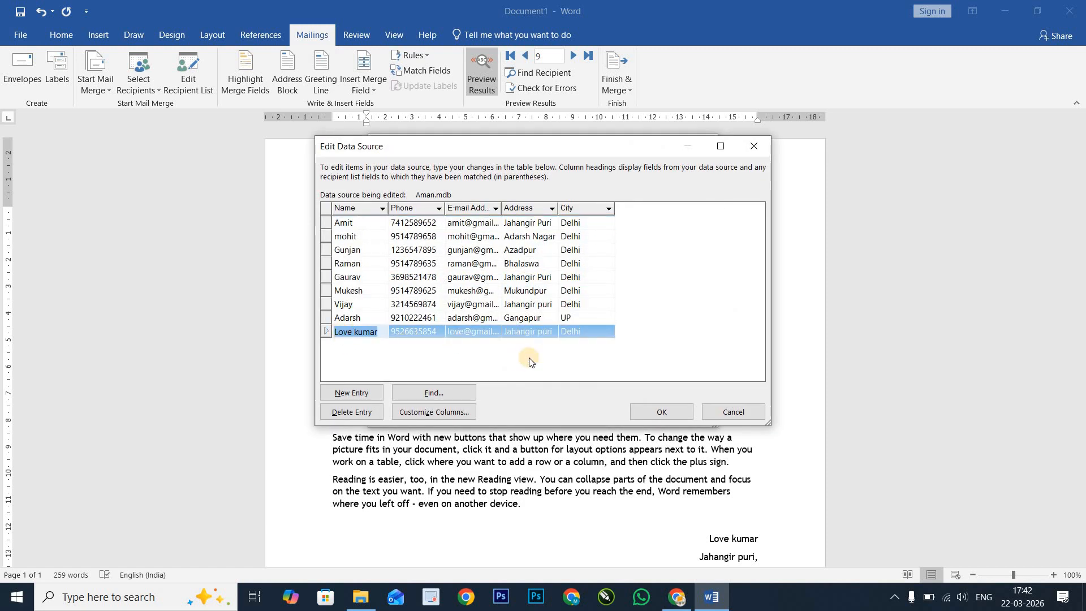
key(Tab)
key(Tab)
key(Tab)
key(Tab)
key(Tab)
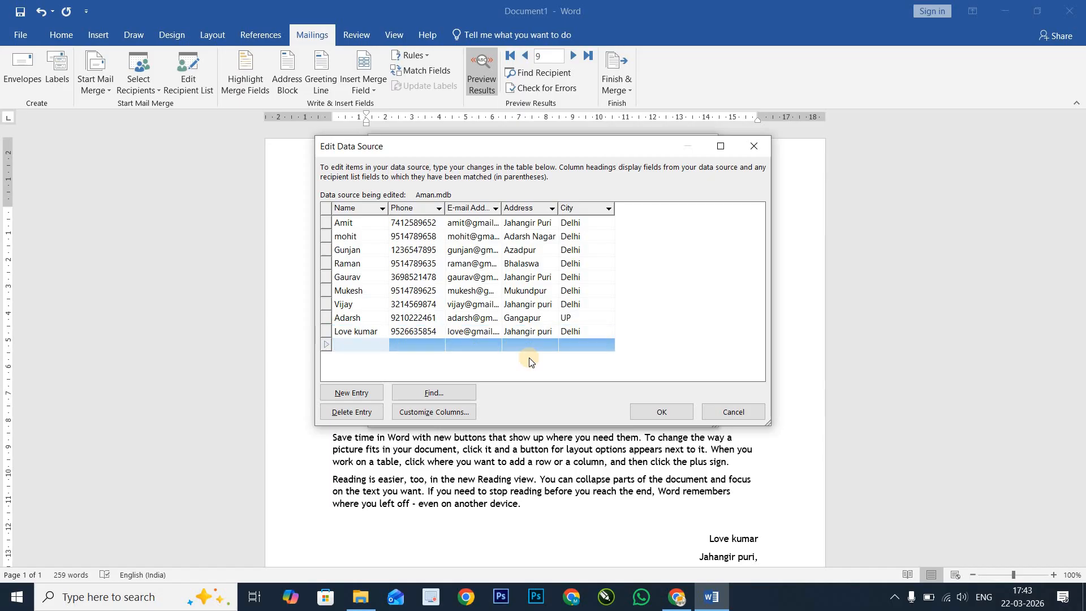
- Fill the new entry with the contact's name, phone number, e-mail, address and city
text(Hemant)
key(Tab)
key(Tab)
key(Tab)
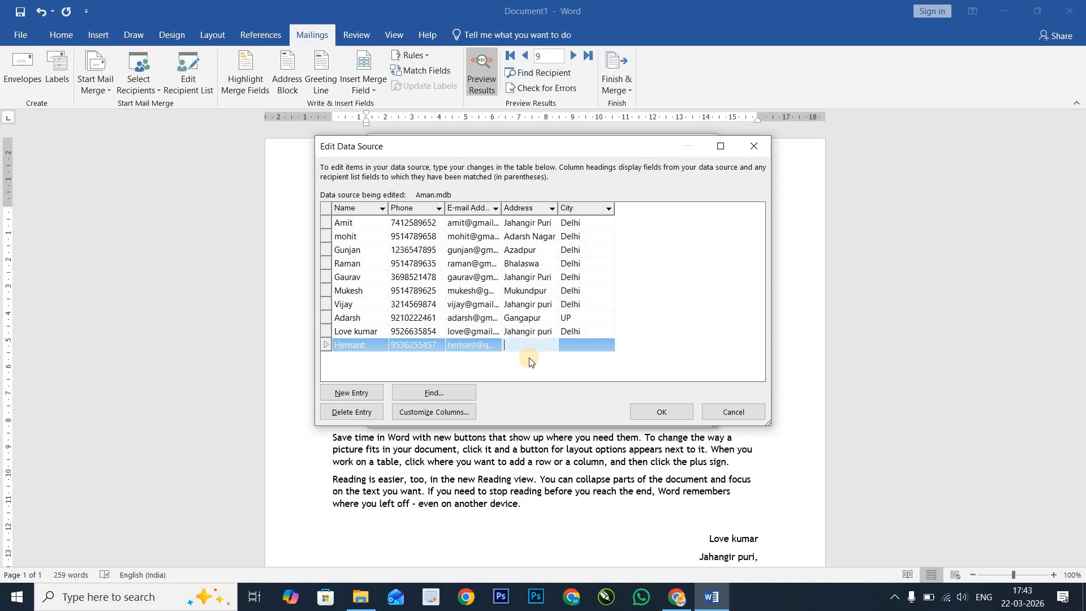
text(Jahangir Puri)
key(Tab)
text(D)
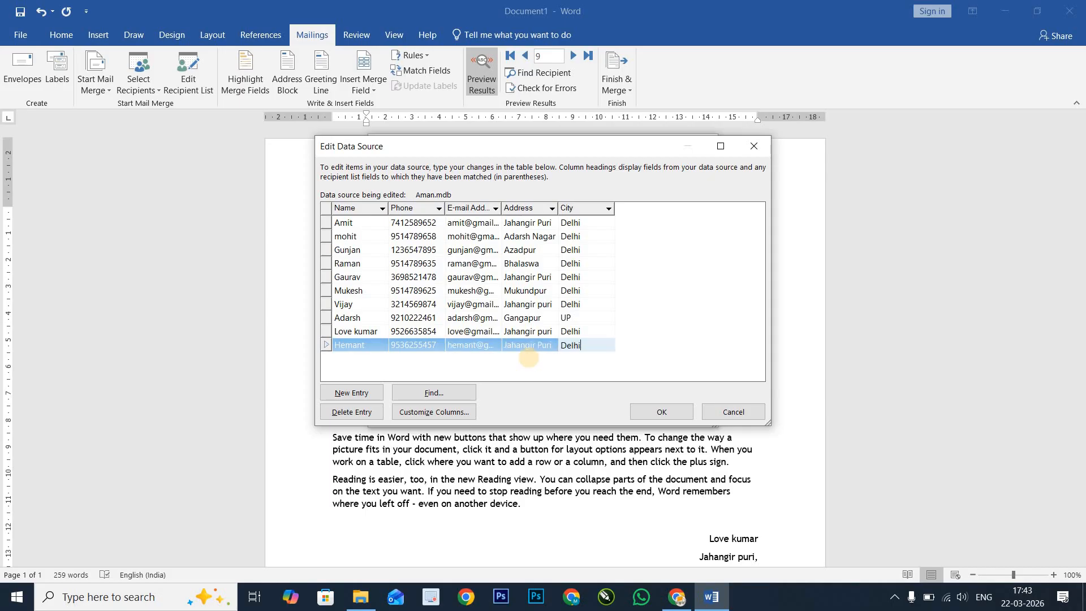
- Save the changes to Aman.mdb and preview record 10 showing the new contact
click(660, 413)
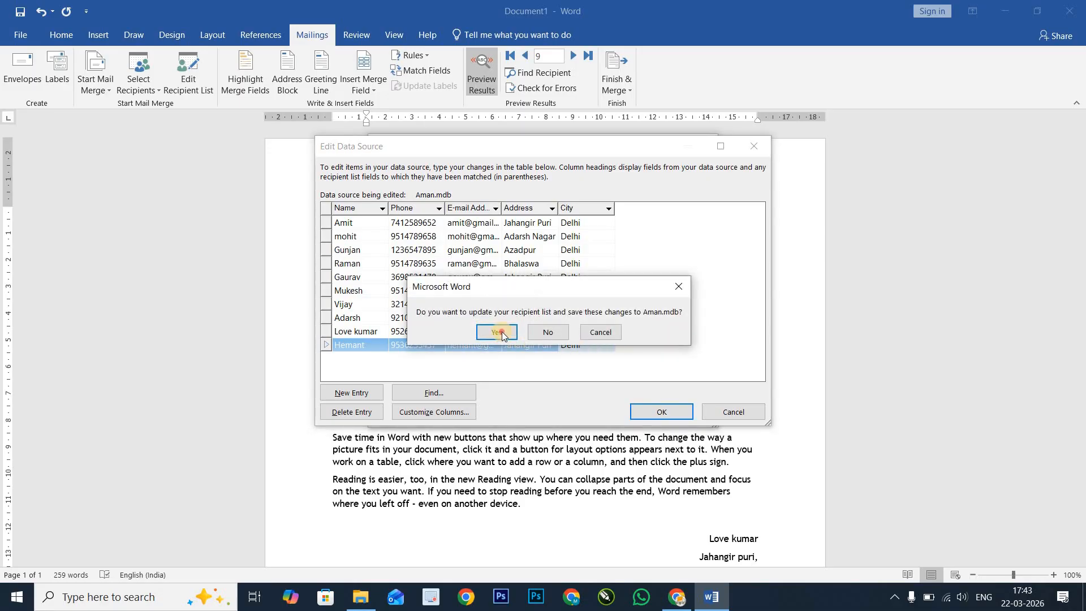
click(501, 332)
click(681, 412)
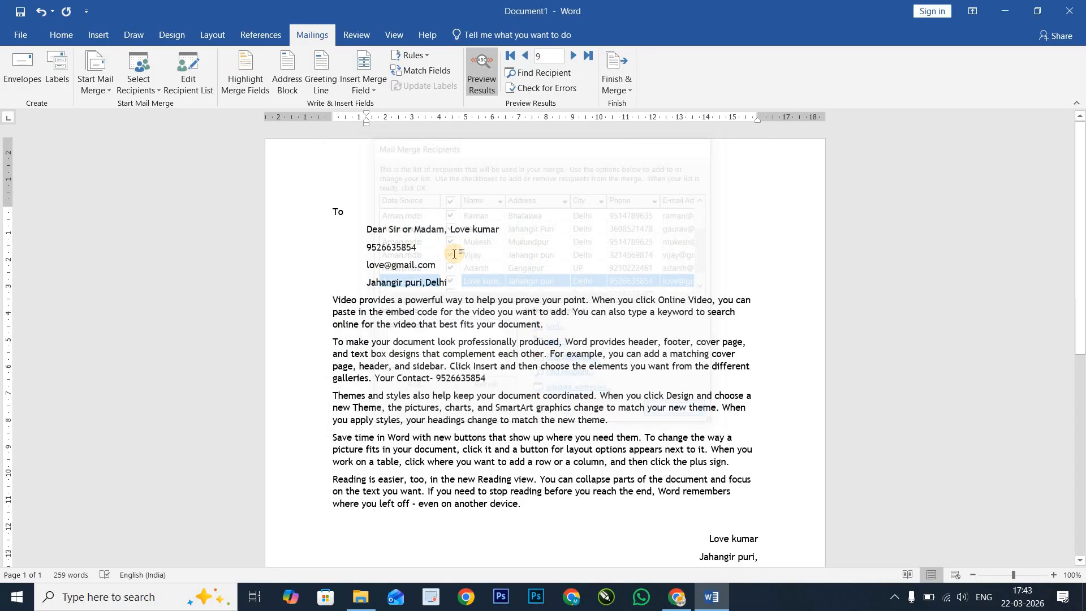
click(400, 249)
click(577, 56)
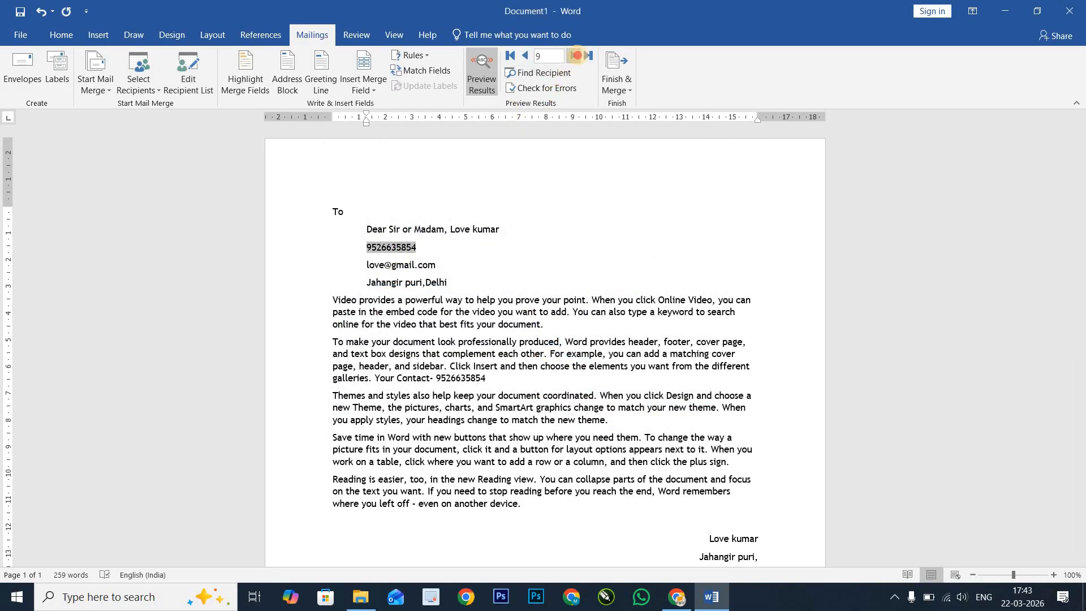
click(446, 233)
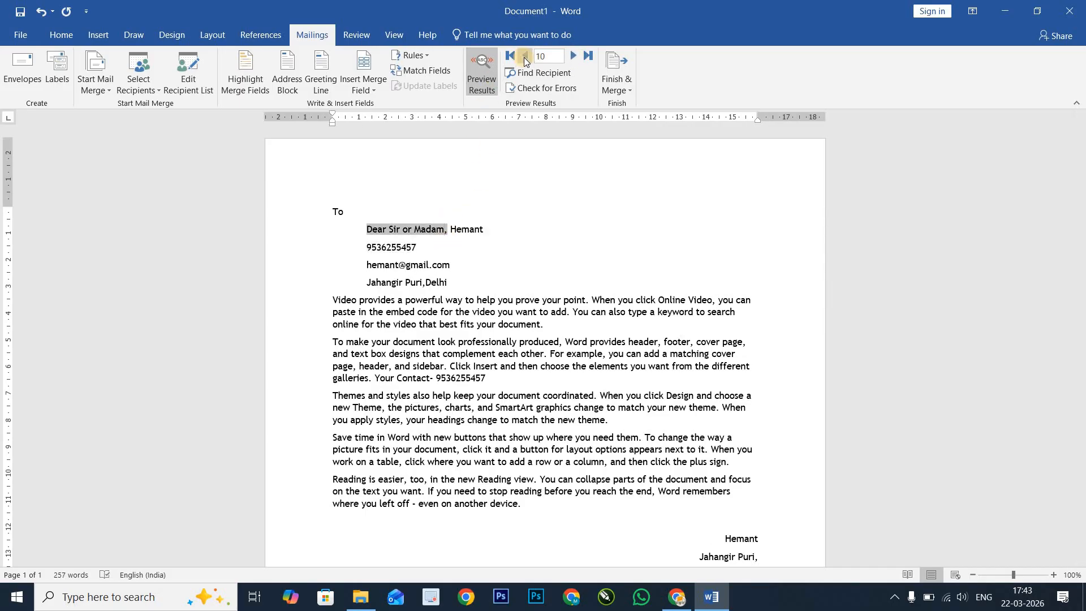
click(137, 90)
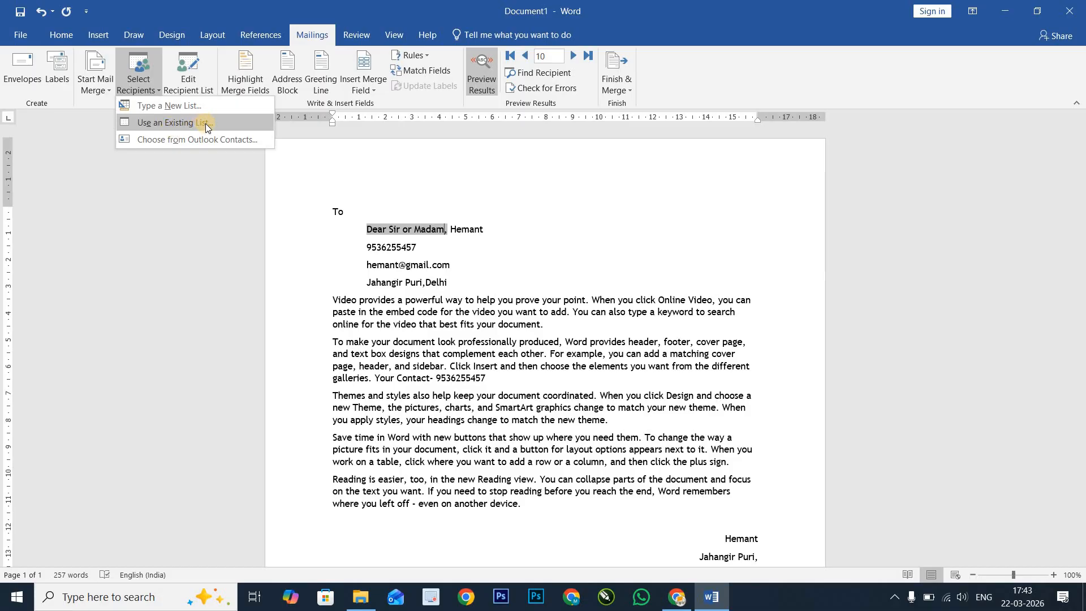
click(570, 271)
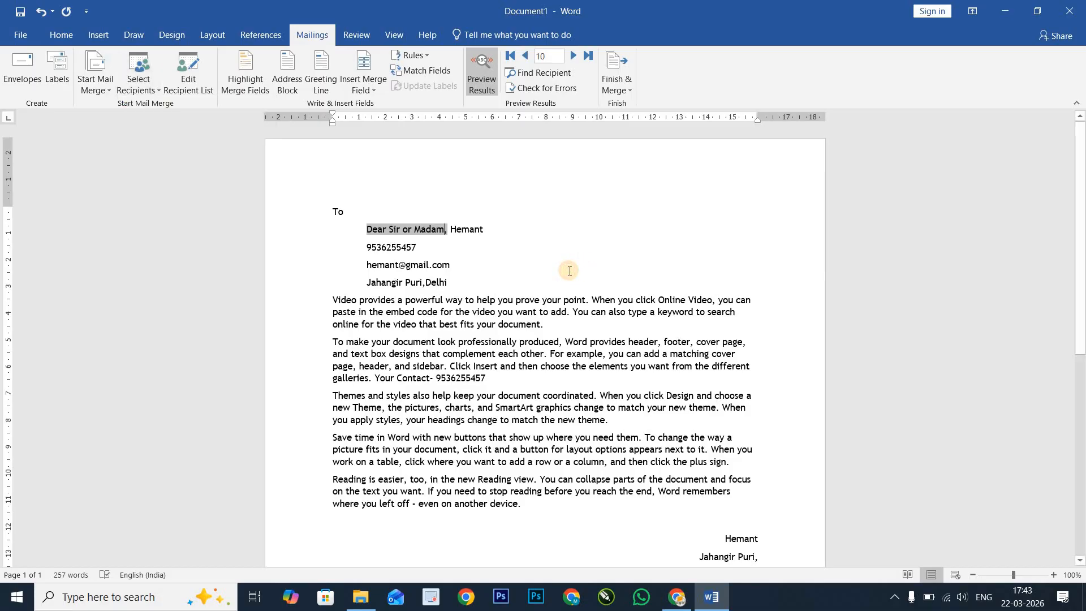
- Create a new blank document and link it to the existing Aman recipient list
key(ctrl+n)
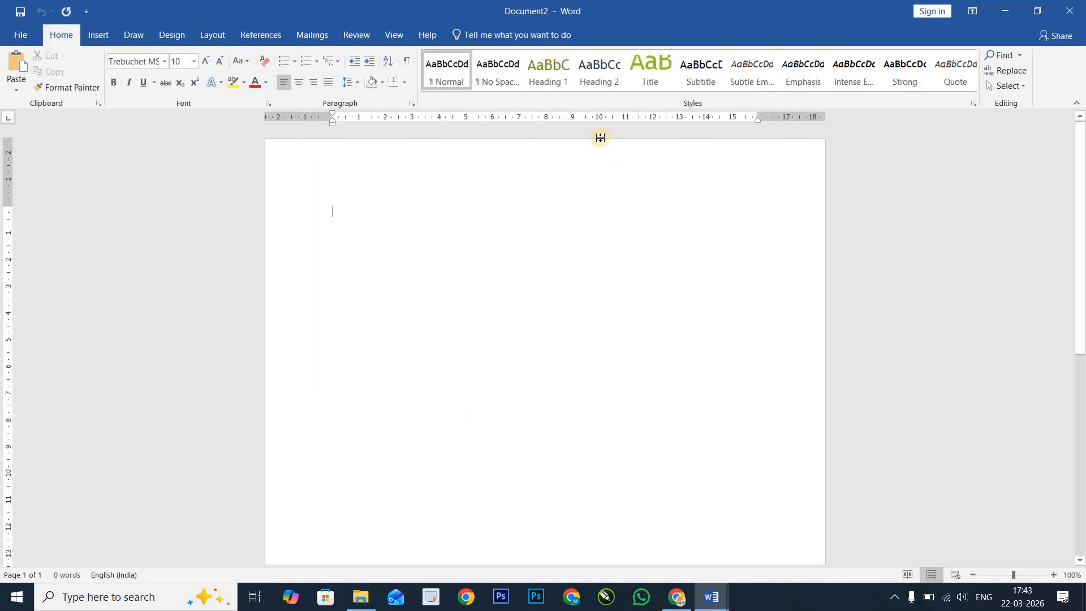
click(311, 35)
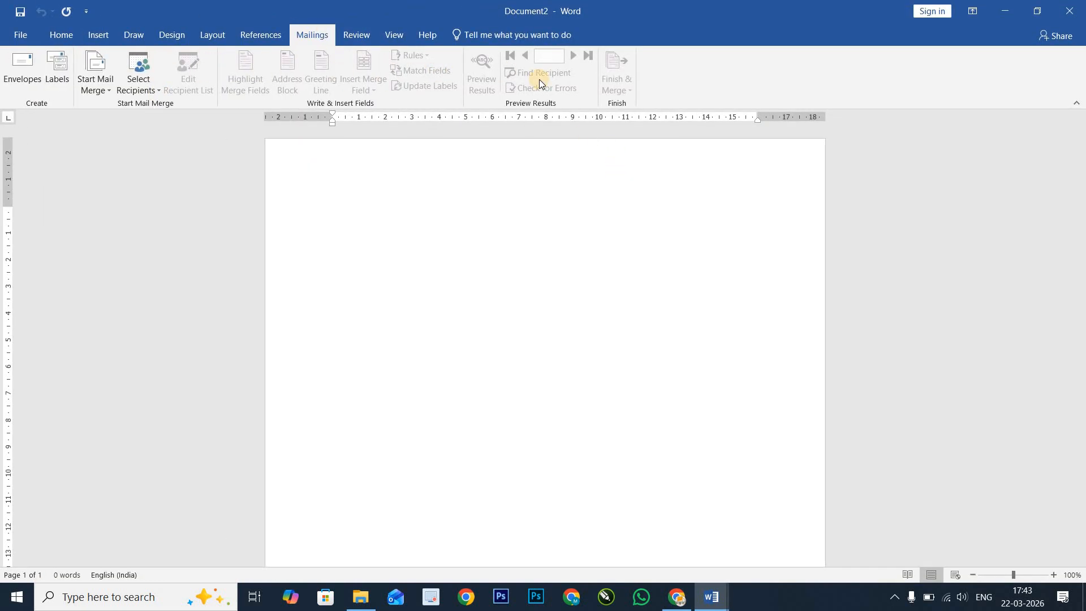
click(148, 86)
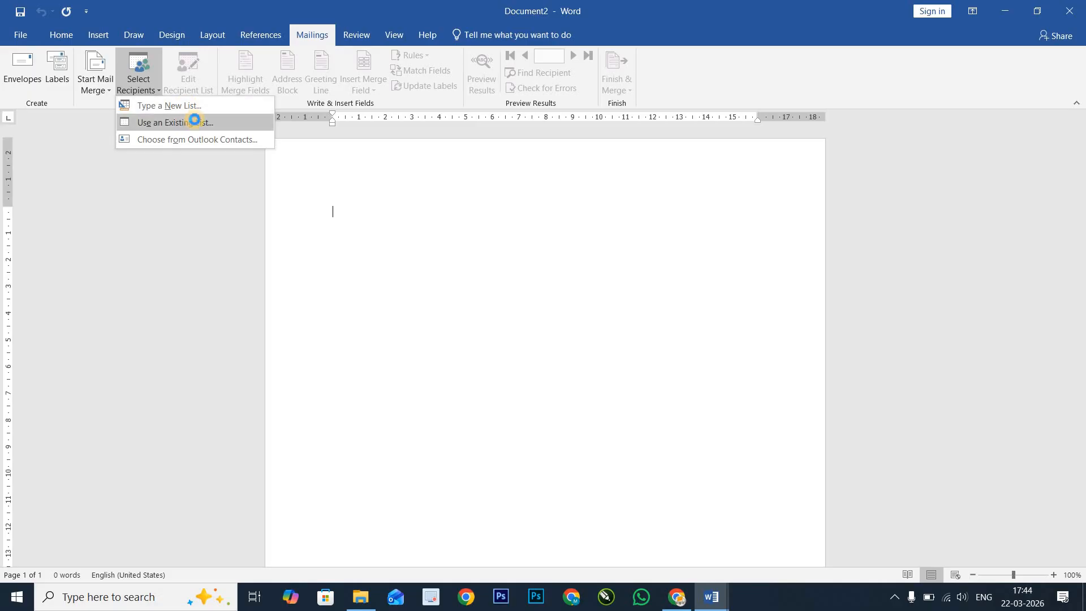
click(191, 124)
click(147, 129)
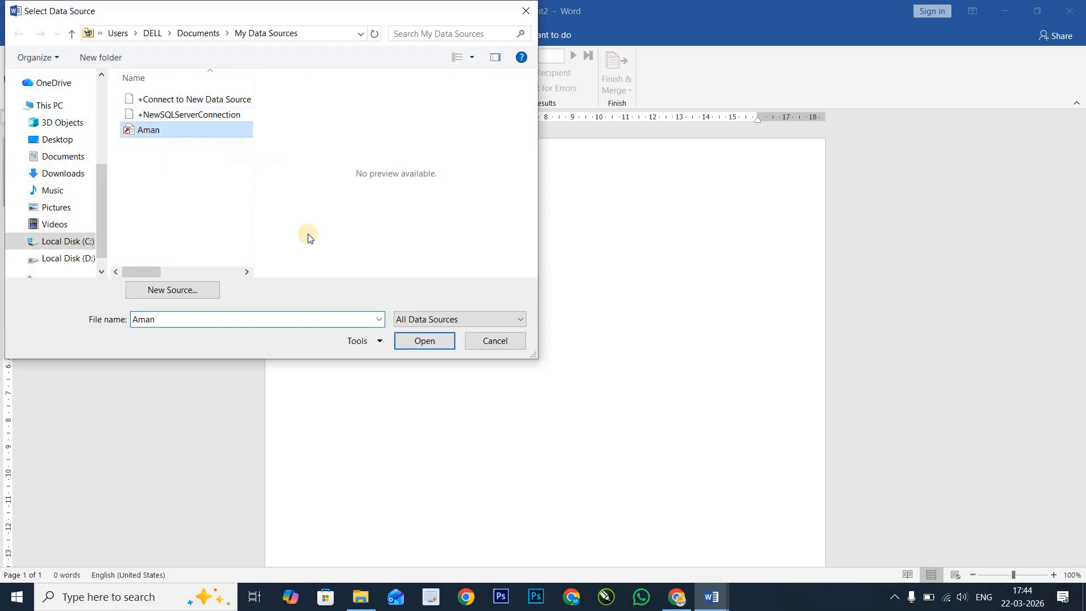
click(414, 343)
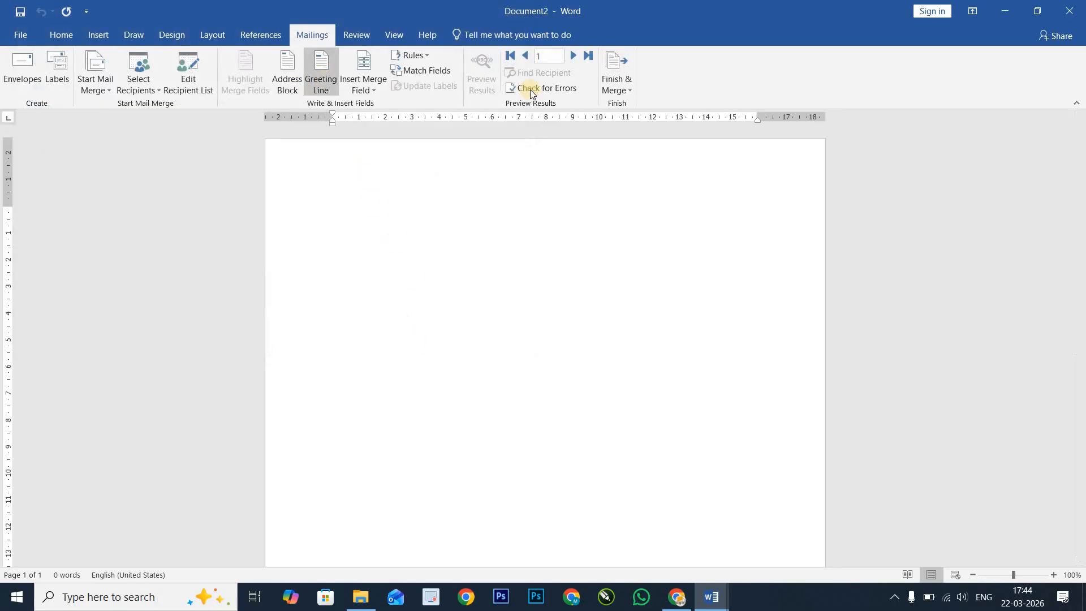
- Try choosing Outlook contacts as recipients and dismiss the missing-profile error
click(149, 90)
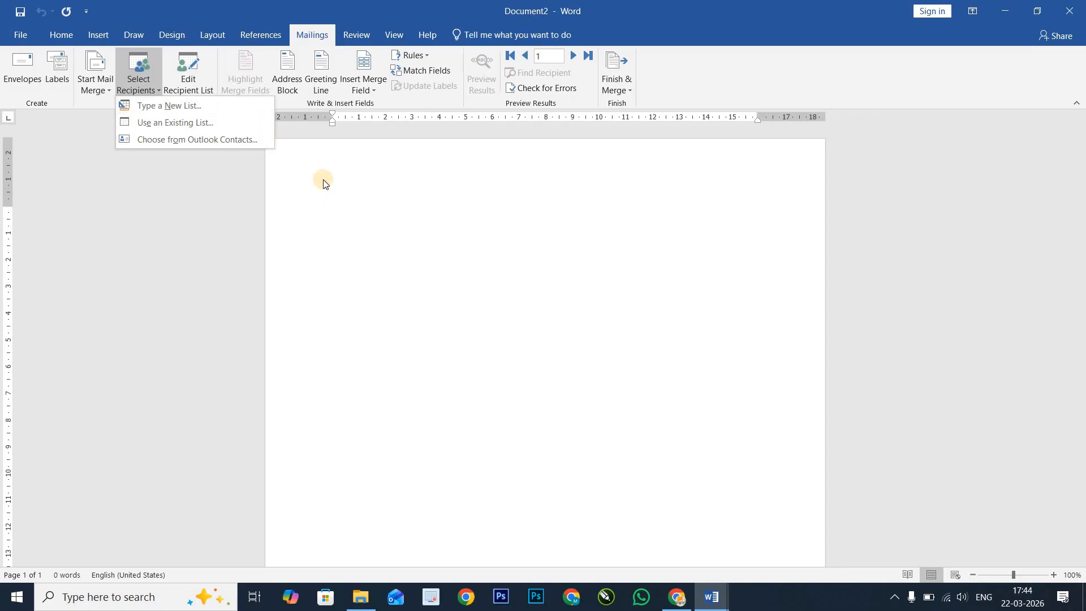
click(212, 144)
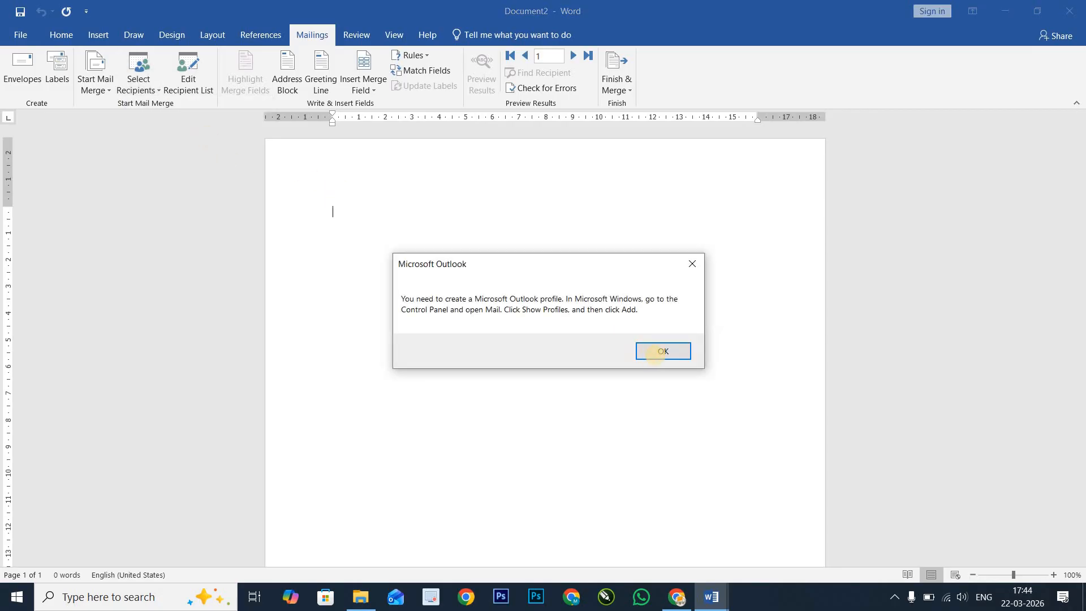
key(Return)
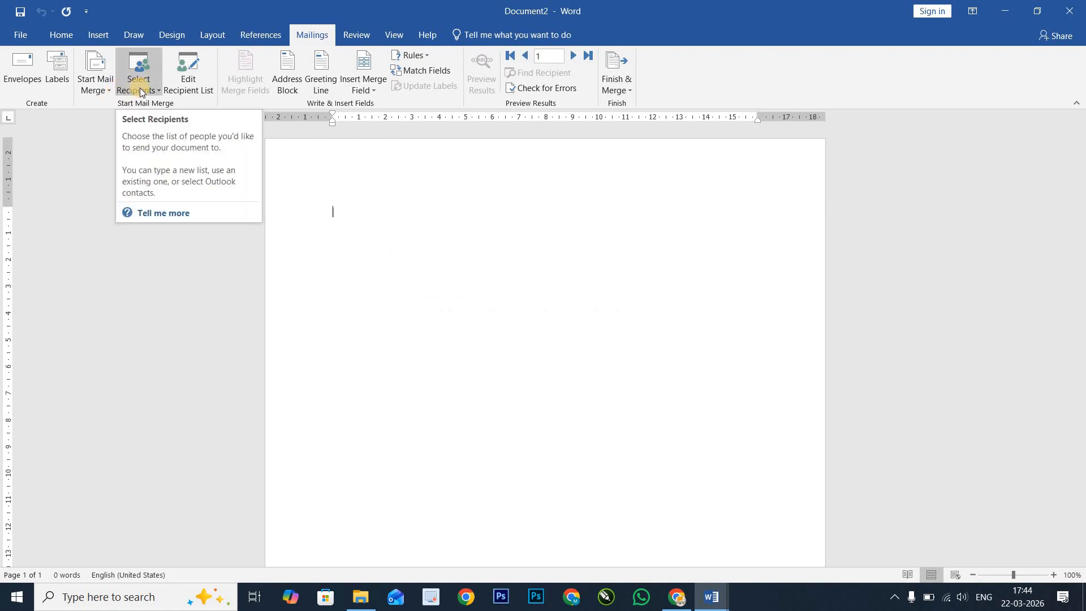
click(100, 72)
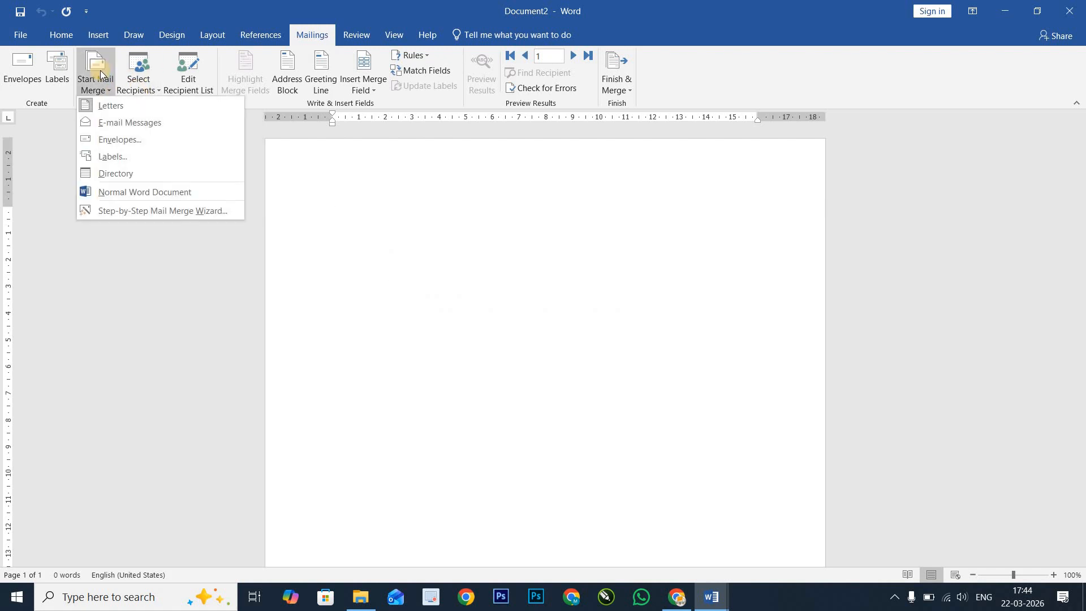